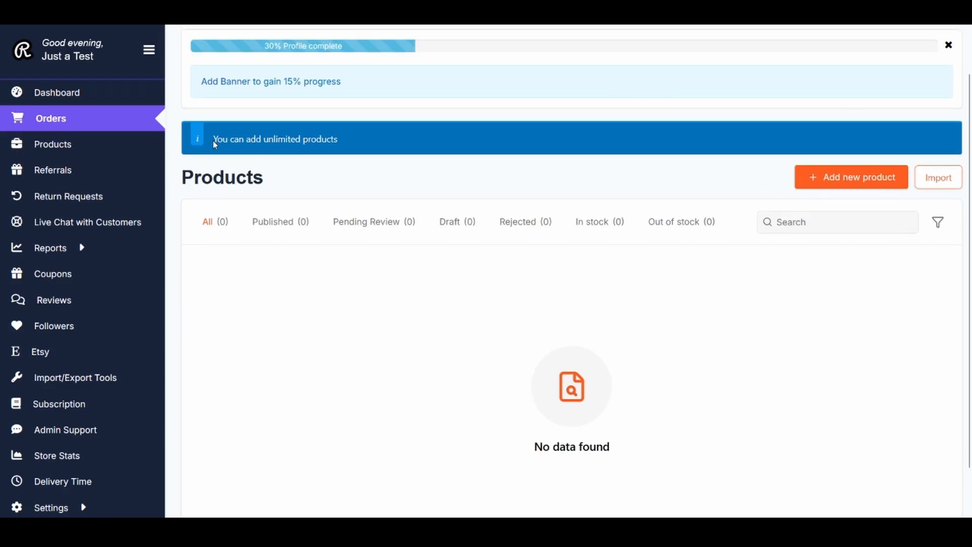
- Open the form for adding a new product to the store
{"action": "left_click_drag", "start_coordinate": [212, 140], "coordinate": [343, 157]}
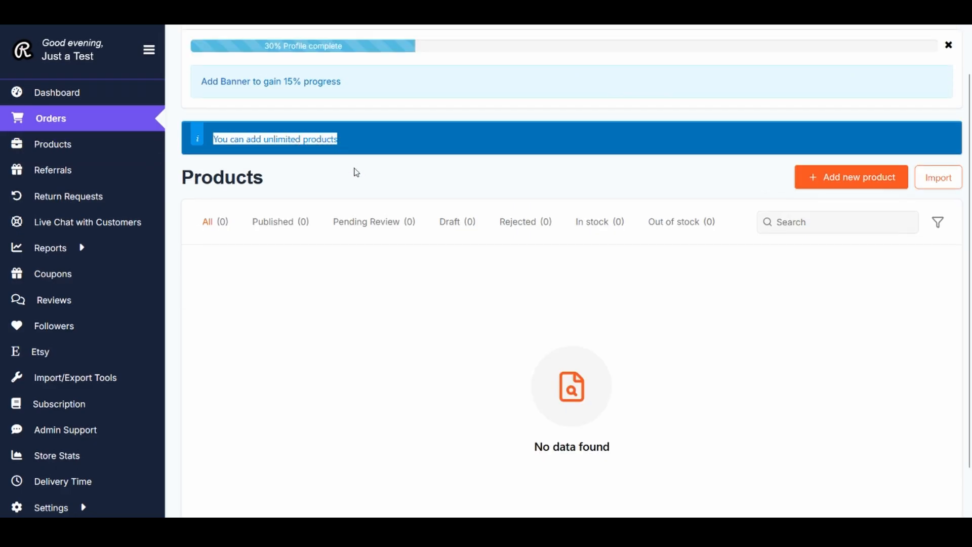
{"action": "left_click", "coordinate": [357, 174]}
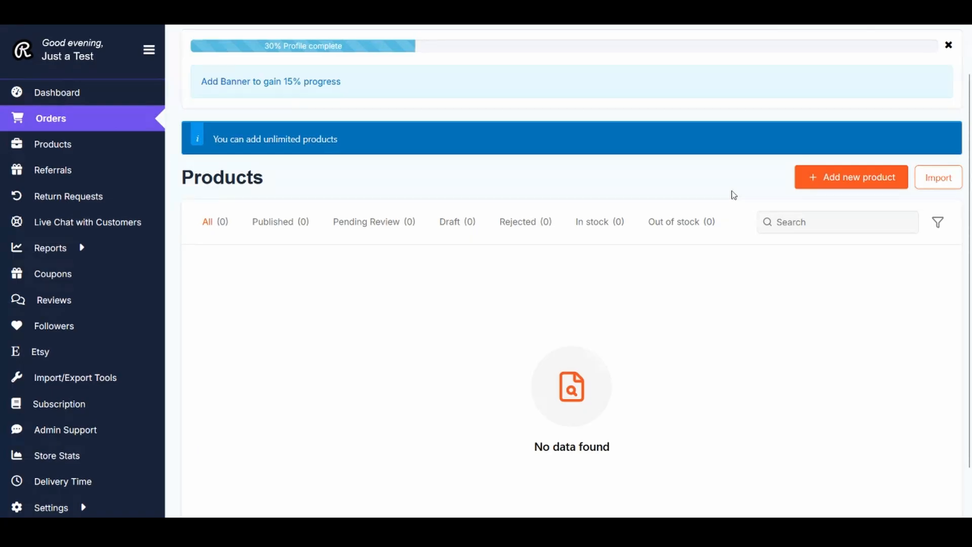
{"action": "left_click", "coordinate": [861, 183]}
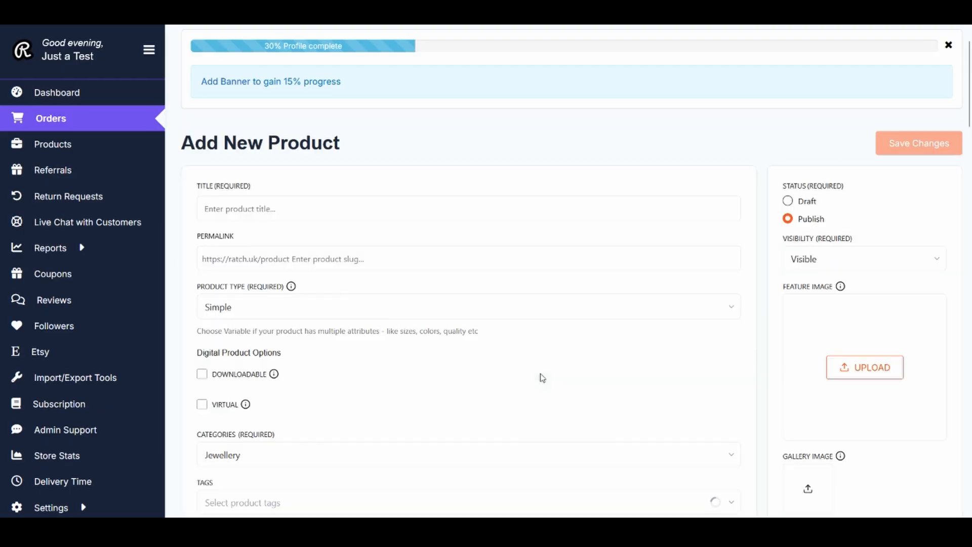
- Look through all sections of the new product form, from the title past Inventory and Rank Math SEO
{"action": "scroll", "coordinate": [542, 377], "scroll_direction": "down", "scroll_amount": 1}
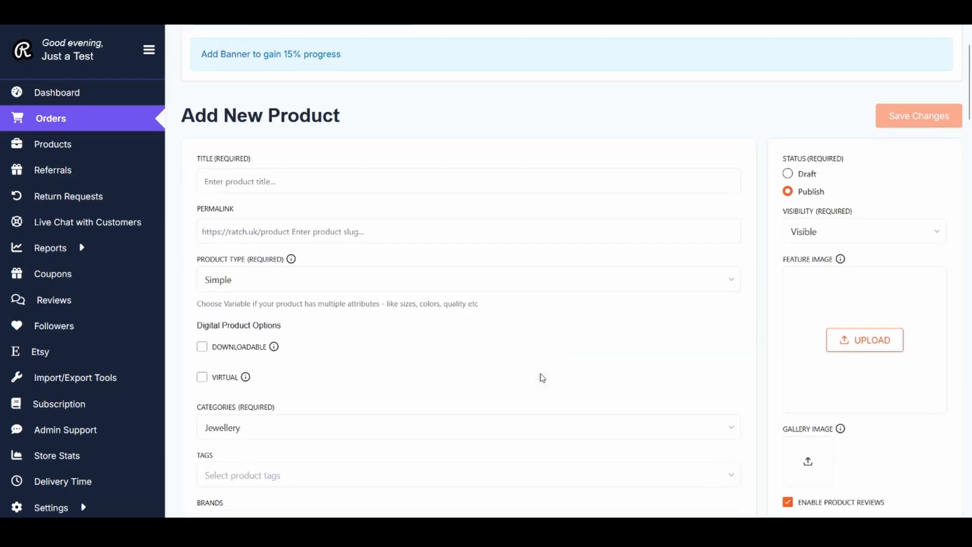
{"action": "scroll", "coordinate": [542, 377], "scroll_direction": "down", "scroll_amount": 5}
{"action": "scroll", "coordinate": [542, 377], "scroll_direction": "down", "scroll_amount": 9}
{"action": "scroll", "coordinate": [541, 373], "scroll_direction": "down", "scroll_amount": 7}
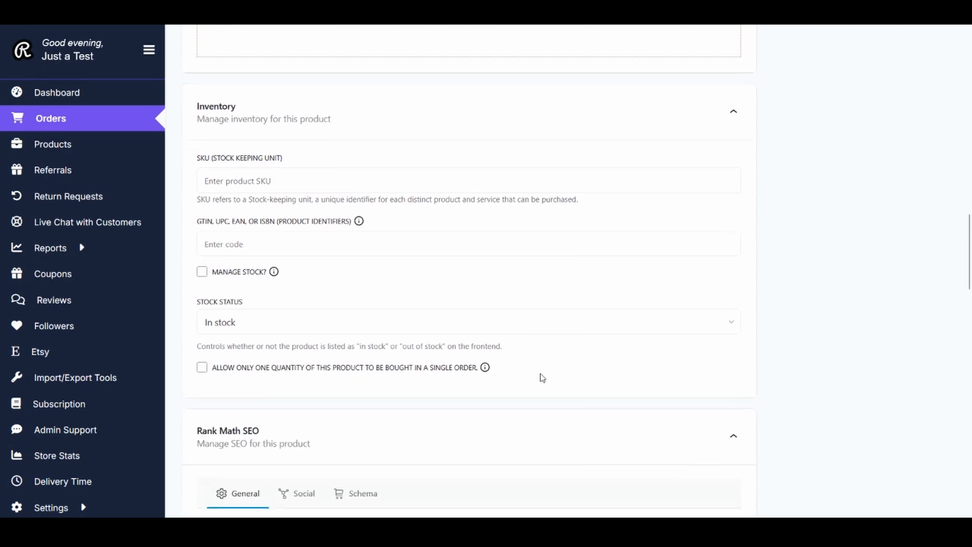
{"action": "scroll", "coordinate": [541, 377], "scroll_direction": "down", "scroll_amount": 9}
{"action": "scroll", "coordinate": [542, 377], "scroll_direction": "down", "scroll_amount": 8}
{"action": "scroll", "coordinate": [542, 377], "scroll_direction": "down", "scroll_amount": 9}
{"action": "scroll", "coordinate": [541, 379], "scroll_direction": "down", "scroll_amount": 2}
{"action": "scroll", "coordinate": [542, 379], "scroll_direction": "up", "scroll_amount": 20}
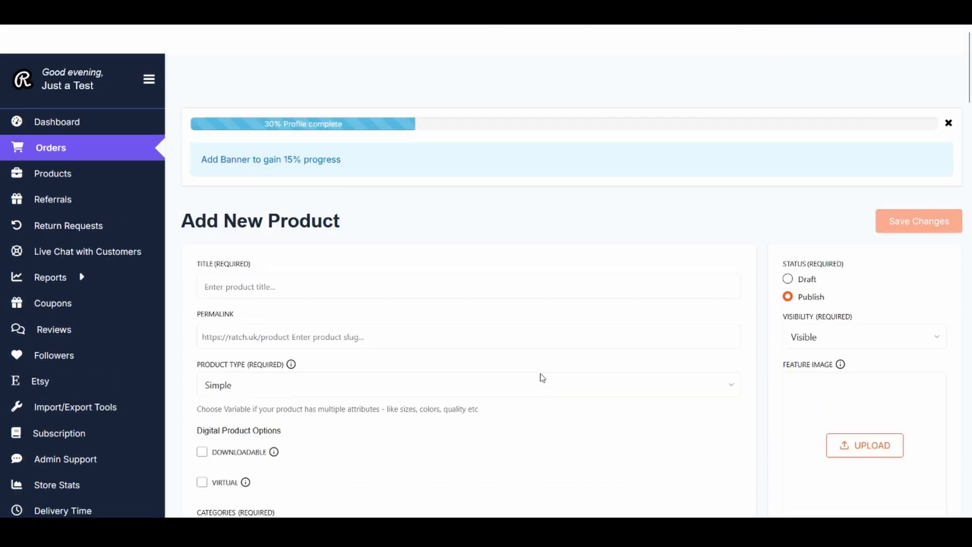
- Enter "Test Product" as the product title
{"action": "left_click", "coordinate": [469, 257]}
{"action": "type", "text": "Test Prod"}
{"action": "type", "text": "uct"}
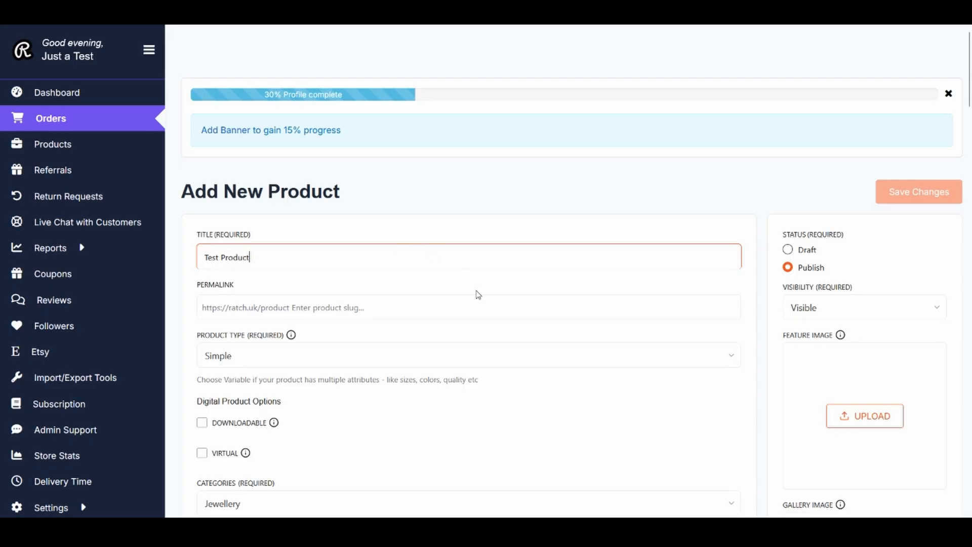
{"action": "left_click", "coordinate": [478, 294]}
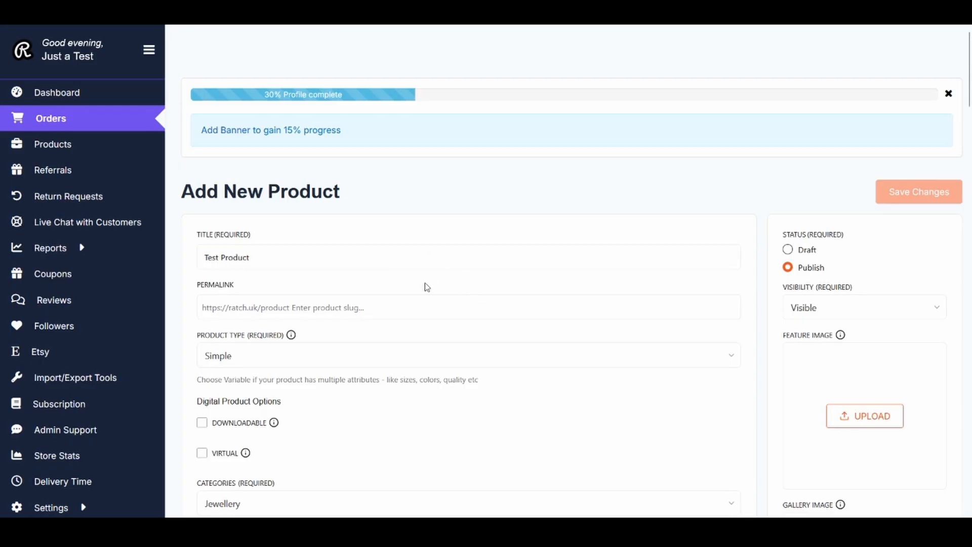
- Set the product's permalink slug to "test-product"
{"action": "left_click", "coordinate": [368, 306]}
{"action": "scroll", "coordinate": [409, 263], "scroll_direction": "down", "scroll_amount": 1}
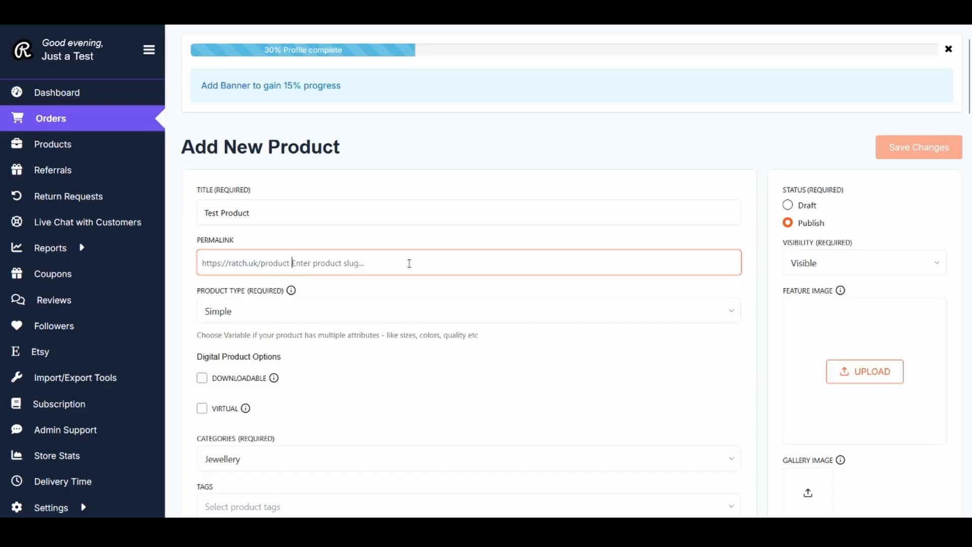
{"action": "type", "text": "test-product"}
{"action": "left_click", "coordinate": [419, 299]}
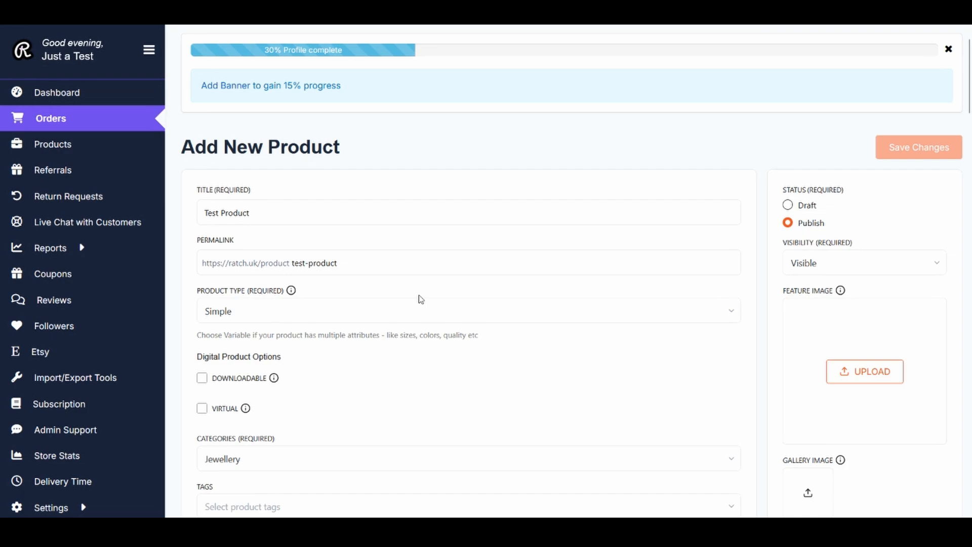
- Replace the permalink slug with "man-with-dog-painting"
{"action": "left_click", "coordinate": [402, 264]}
{"action": "key", "text": "BackSpace"}
{"action": "key", "text": "BackSpace"}
{"action": "key", "text": "BackSpace"}
{"action": "key", "text": "BackSpace"}
{"action": "key", "text": "BackSpace"}
{"action": "key", "text": "BackSpace"}
{"action": "key", "text": "BackSpace"}
{"action": "key", "text": "BackSpace"}
{"action": "key", "text": "BackSpace"}
{"action": "key", "text": "BackSpace"}
{"action": "key", "text": "BackSpace"}
{"action": "key", "text": "BackSpace"}
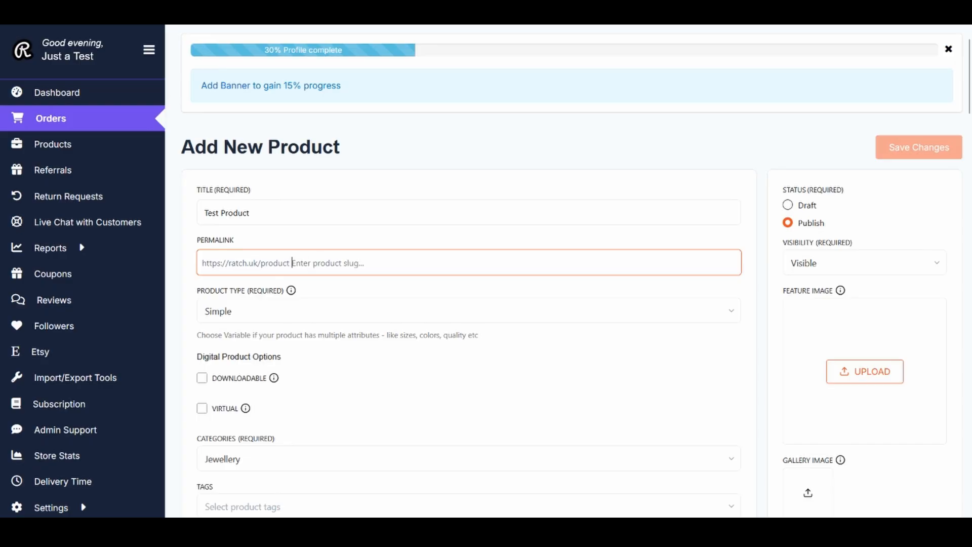
{"action": "type", "text": "man-with-dog-p"}
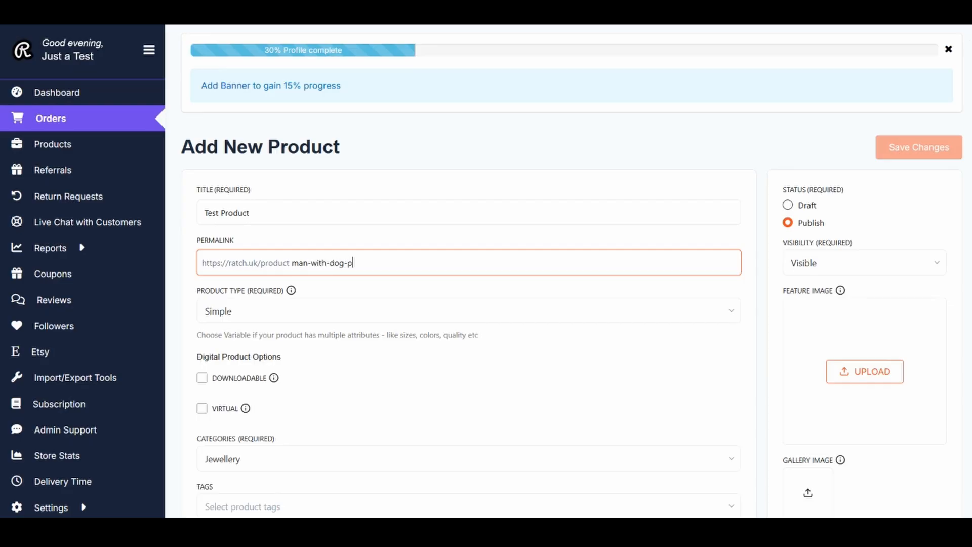
{"action": "type", "text": "ainting"}
- Clear the example slug from the permalink and enter "test-product" instead
{"action": "key", "text": "BackSpace"}
{"action": "key", "text": "BackSpace"}
{"action": "key", "text": "BackSpace"}
{"action": "key", "text": "BackSpace"}
{"action": "key", "text": "BackSpace"}
{"action": "key", "text": "BackSpace"}
{"action": "key", "text": "BackSpace"}
{"action": "key", "text": "BackSpace"}
{"action": "key", "text": "BackSpace"}
{"action": "key", "text": "BackSpace"}
{"action": "key", "text": "BackSpace"}
{"action": "key", "text": "BackSpace"}
{"action": "key", "text": "BackSpace"}
{"action": "key", "text": "BackSpace"}
{"action": "key", "text": "BackSpace"}
{"action": "key", "text": "BackSpace"}
{"action": "key", "text": "BackSpace"}
{"action": "key", "text": "BackSpace"}
{"action": "key", "text": "BackSpace"}
{"action": "key", "text": "BackSpace"}
{"action": "type", "text": "test-product"}
- Choose Simple as the product type from the available types
{"action": "scroll", "coordinate": [424, 230], "scroll_direction": "down", "scroll_amount": 2}
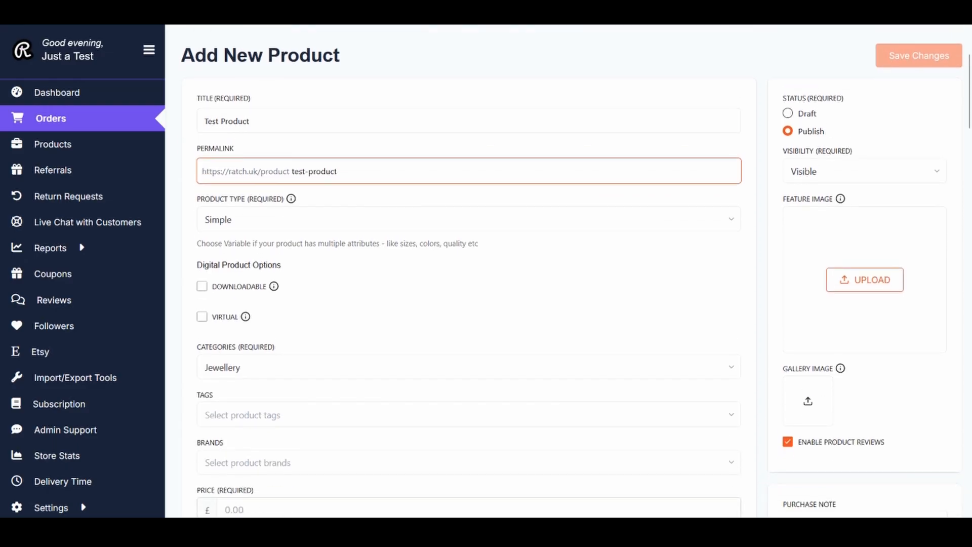
{"action": "left_click", "coordinate": [300, 220]}
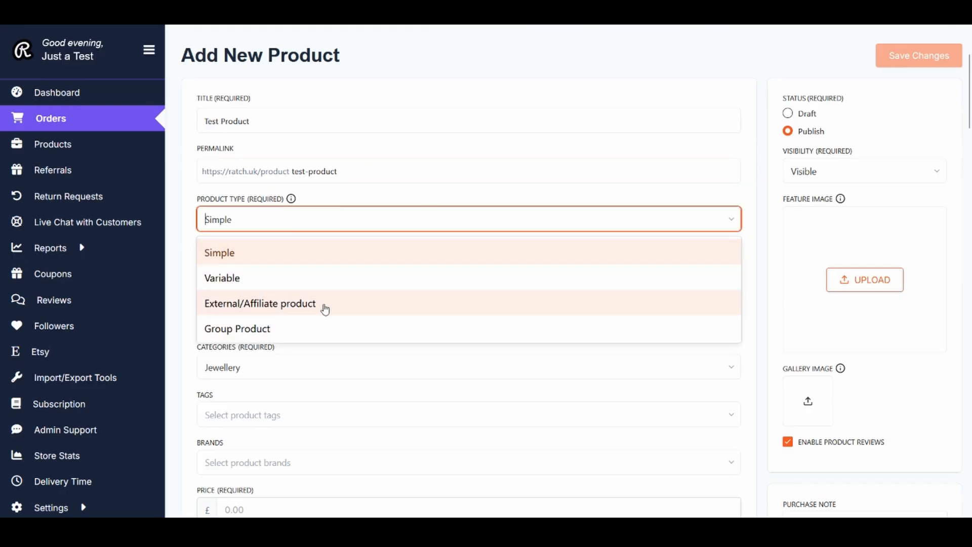
{"action": "left_click", "coordinate": [316, 260]}
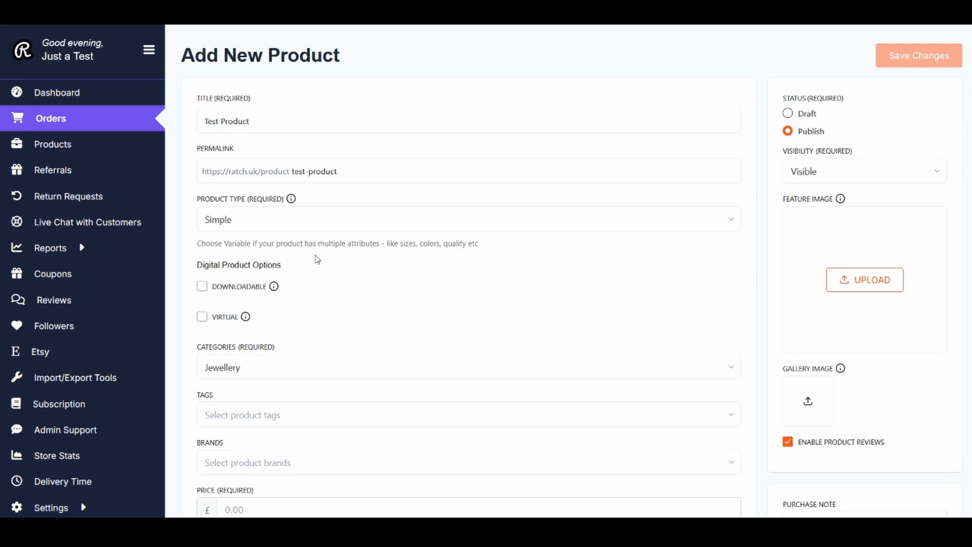
{"action": "scroll", "coordinate": [352, 273], "scroll_direction": "down", "scroll_amount": 1}
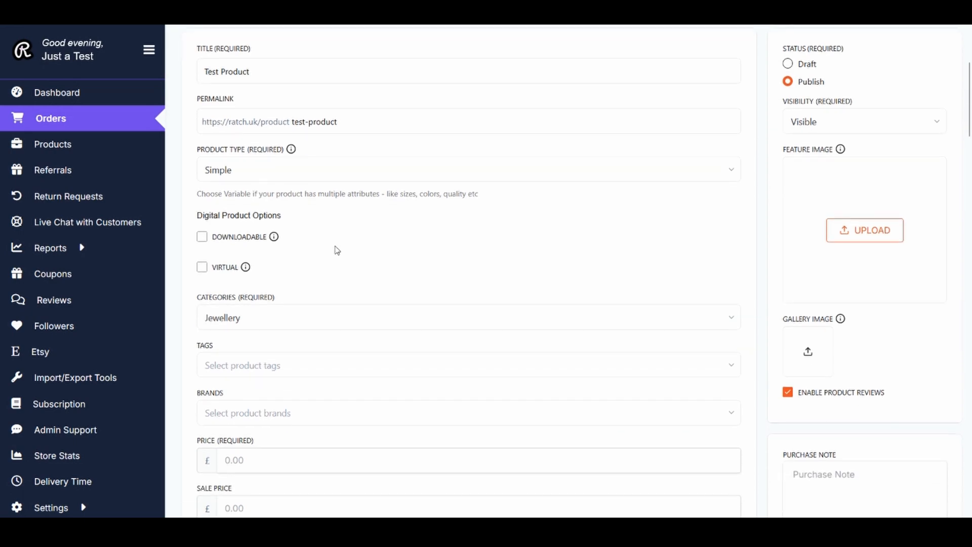
{"action": "left_click_drag", "start_coordinate": [197, 218], "coordinate": [342, 261]}
{"action": "left_click", "coordinate": [342, 260]}
- Browse the product categories, filter them by "art" and set the category to Art
{"action": "scroll", "coordinate": [322, 263], "scroll_direction": "down", "scroll_amount": 1}
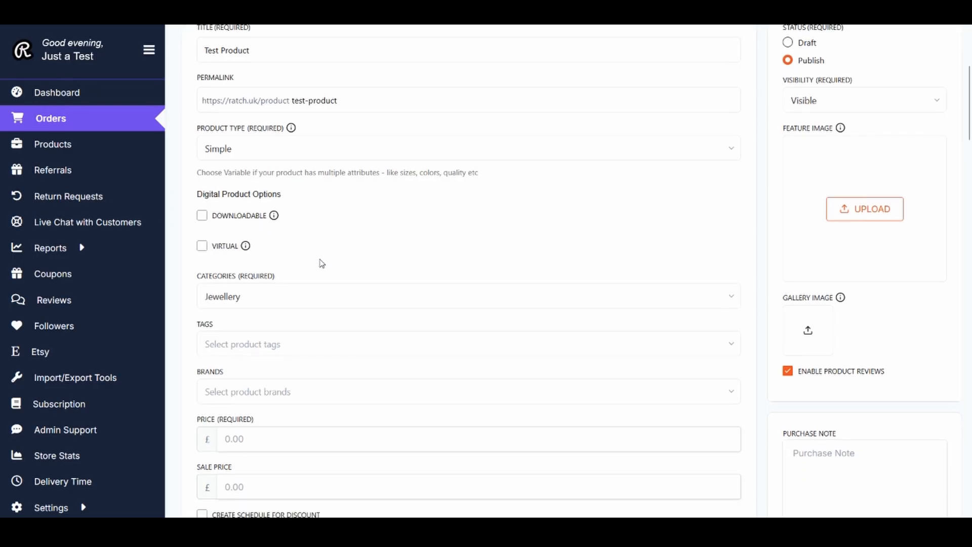
{"action": "left_click", "coordinate": [321, 262]}
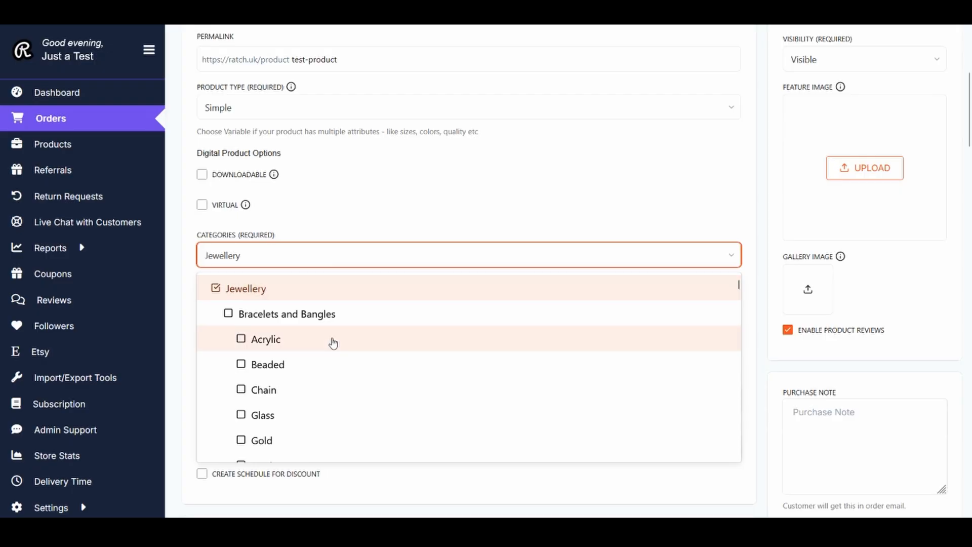
{"action": "scroll", "coordinate": [334, 349], "scroll_direction": "down", "scroll_amount": 4}
{"action": "scroll", "coordinate": [334, 349], "scroll_direction": "down", "scroll_amount": 9}
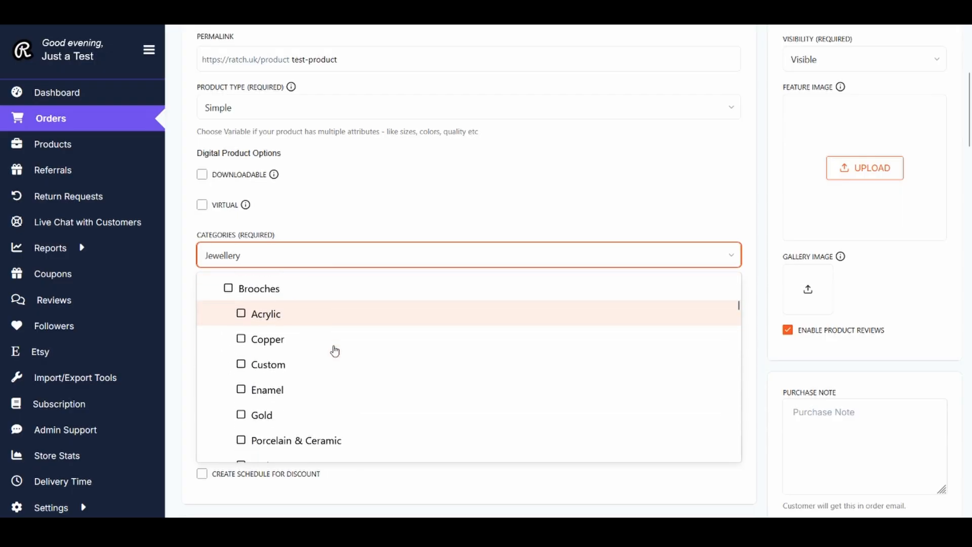
{"action": "scroll", "coordinate": [335, 350], "scroll_direction": "down", "scroll_amount": 10}
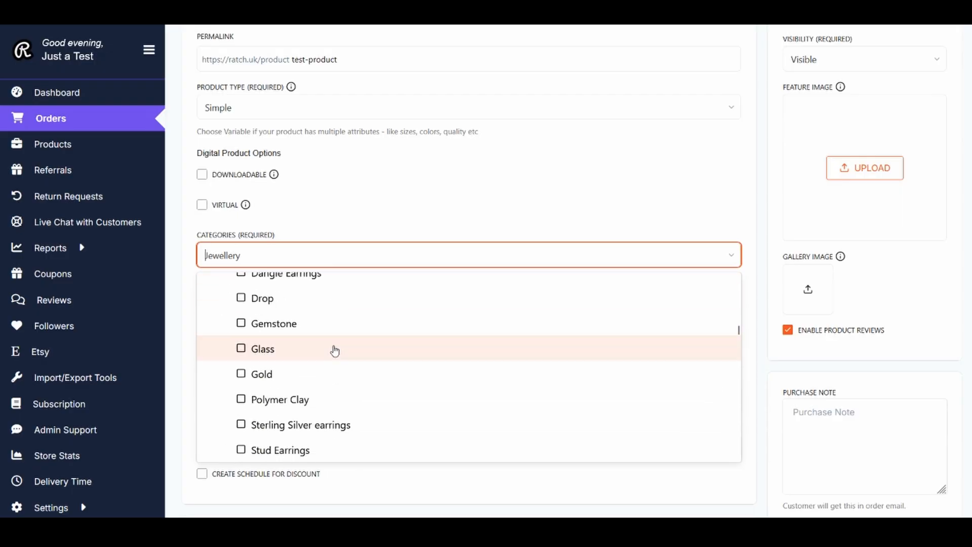
{"action": "scroll", "coordinate": [334, 349], "scroll_direction": "down", "scroll_amount": 5}
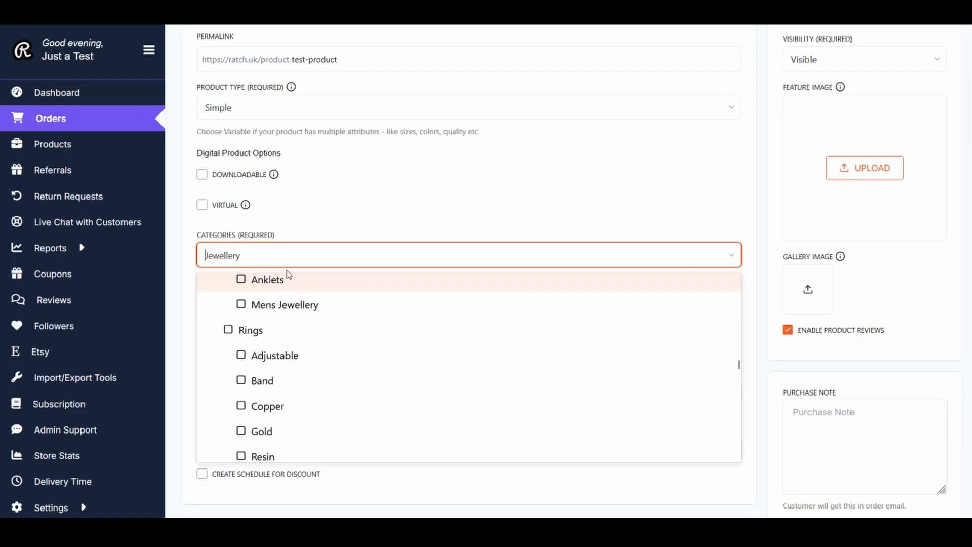
{"action": "left_click", "coordinate": [279, 254]}
{"action": "type", "text": "art"}
{"action": "left_click", "coordinate": [217, 289]}
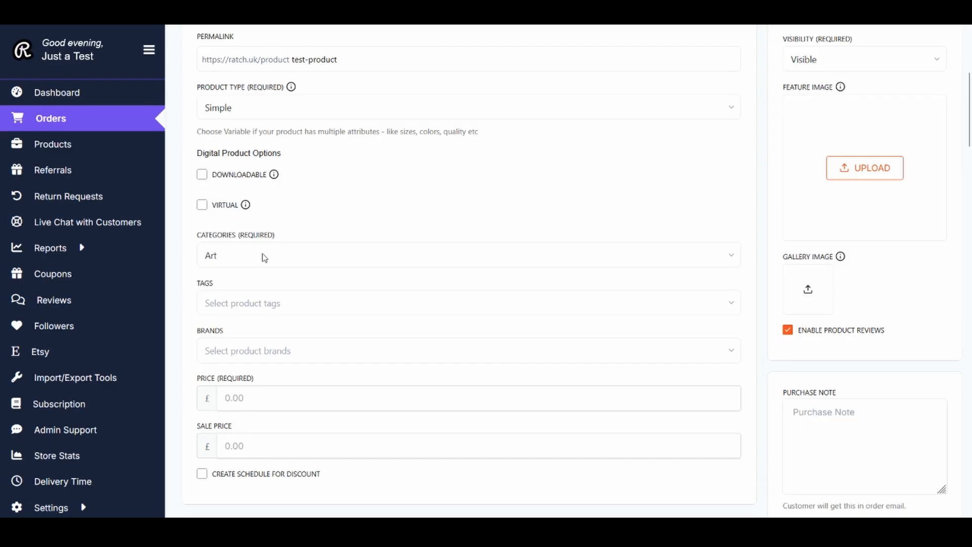
- Search the product tags for "Oil on Canvas" and clear the search text
{"action": "left_click", "coordinate": [253, 307]}
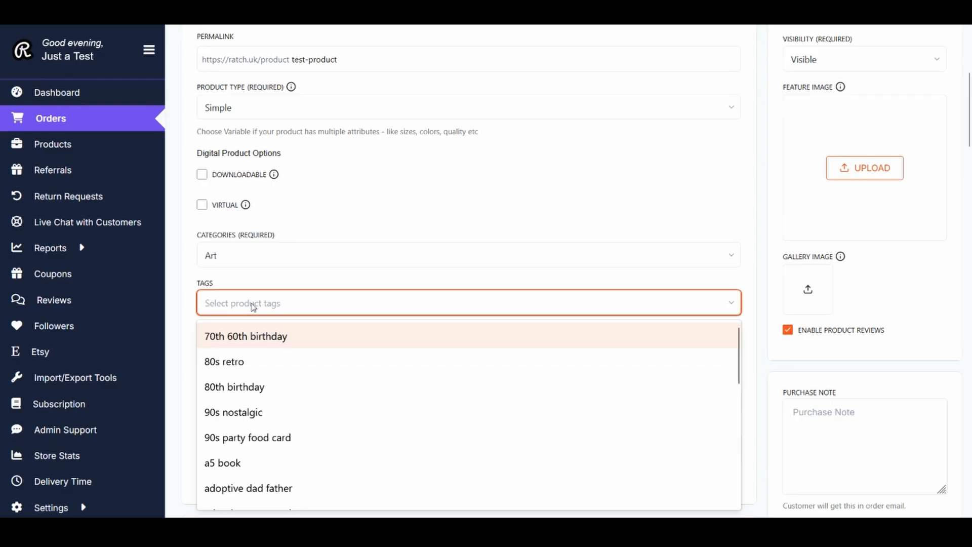
{"action": "type", "text": "Oi"}
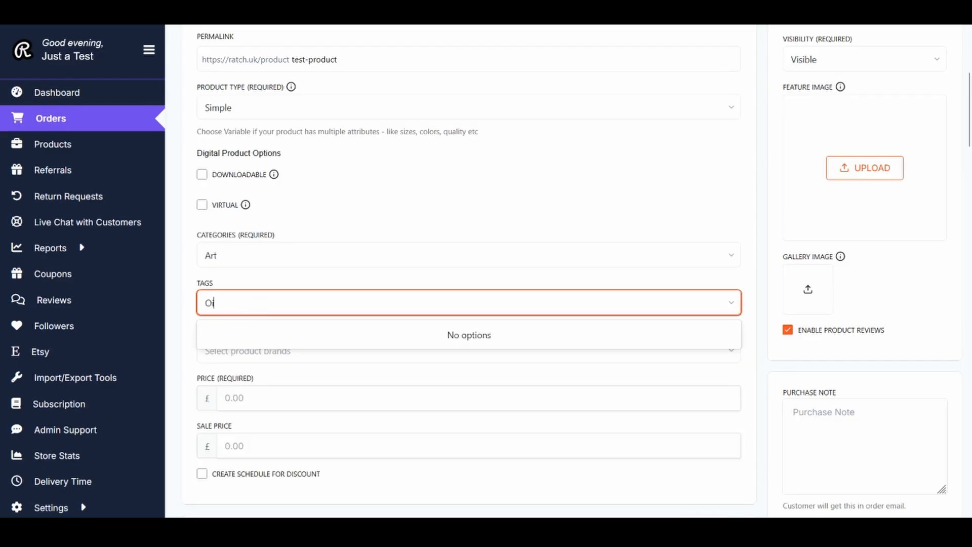
{"action": "type", "text": "l on Canvas"}
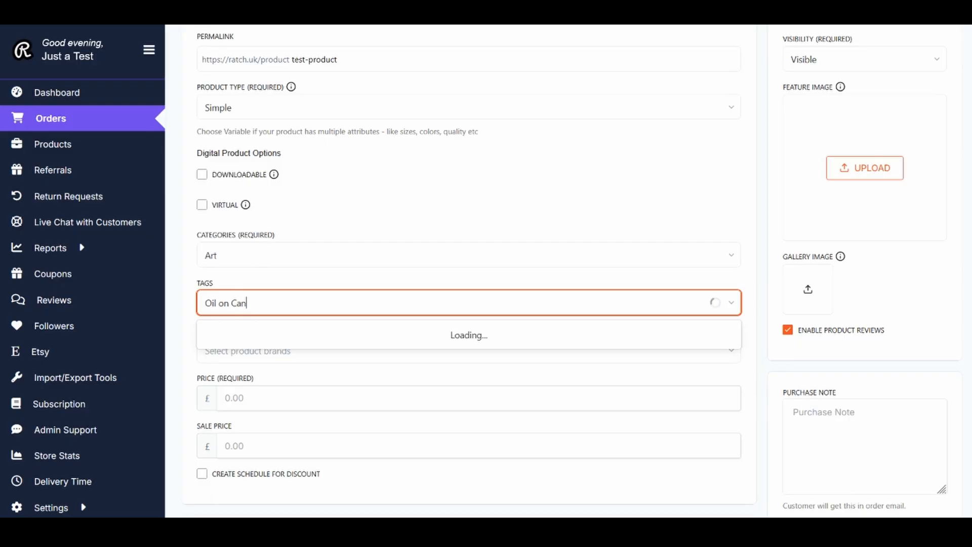
{"action": "key", "text": "BackSpace"}
{"action": "key", "text": "BackSpace"}
{"action": "key", "text": "BackSpace"}
{"action": "key", "text": "BackSpace"}
{"action": "key", "text": "BackSpace"}
{"action": "key", "text": "BackSpace"}
{"action": "key", "text": "BackSpace"}
{"action": "key", "text": "BackSpace"}
{"action": "key", "text": "BackSpace"}
{"action": "key", "text": "BackSpace"}
{"action": "key", "text": "BackSpace"}
{"action": "key", "text": "BackSpace"}
{"action": "key", "text": "BackSpace"}
- Enter "Pastel" as a tag search, clear it and leave the product tags empty
{"action": "type", "text": "Pastel"}
{"action": "key", "text": "BackSpace"}
{"action": "key", "text": "BackSpace"}
{"action": "key", "text": "BackSpace"}
{"action": "key", "text": "BackSpace"}
{"action": "key", "text": "BackSpace"}
{"action": "key", "text": "BackSpace"}
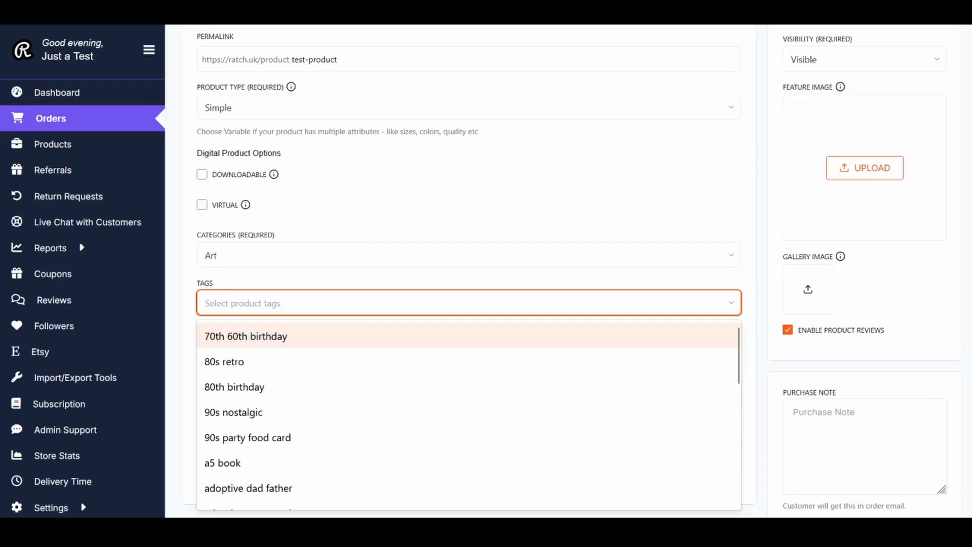
{"action": "left_click", "coordinate": [374, 282]}
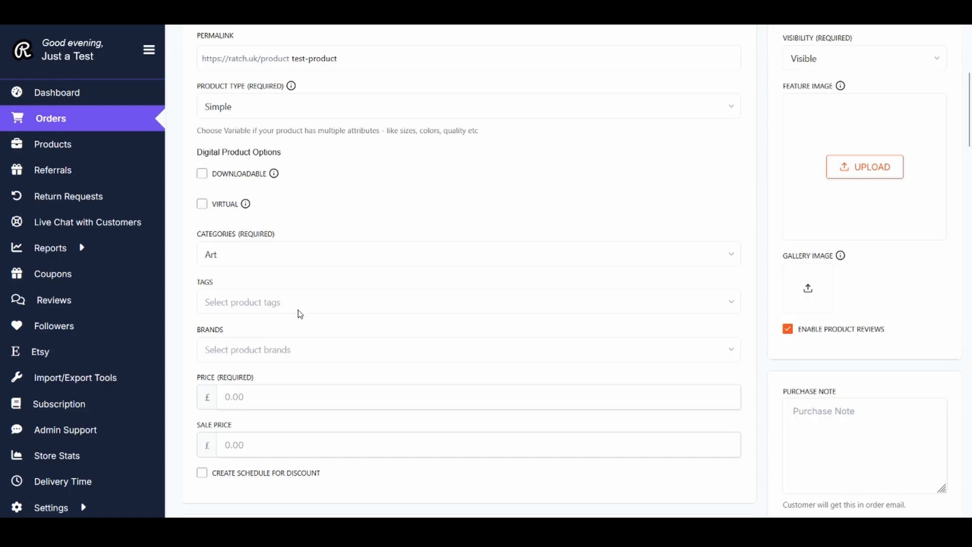
- Set the product price to £350 and check the earnings shown for it
{"action": "scroll", "coordinate": [300, 313], "scroll_direction": "down", "scroll_amount": 2}
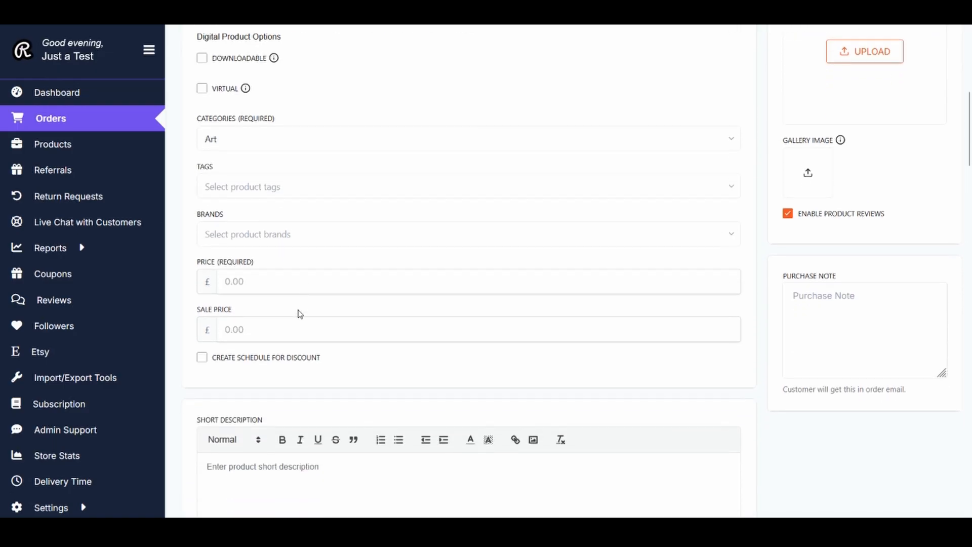
{"action": "left_click", "coordinate": [246, 272]}
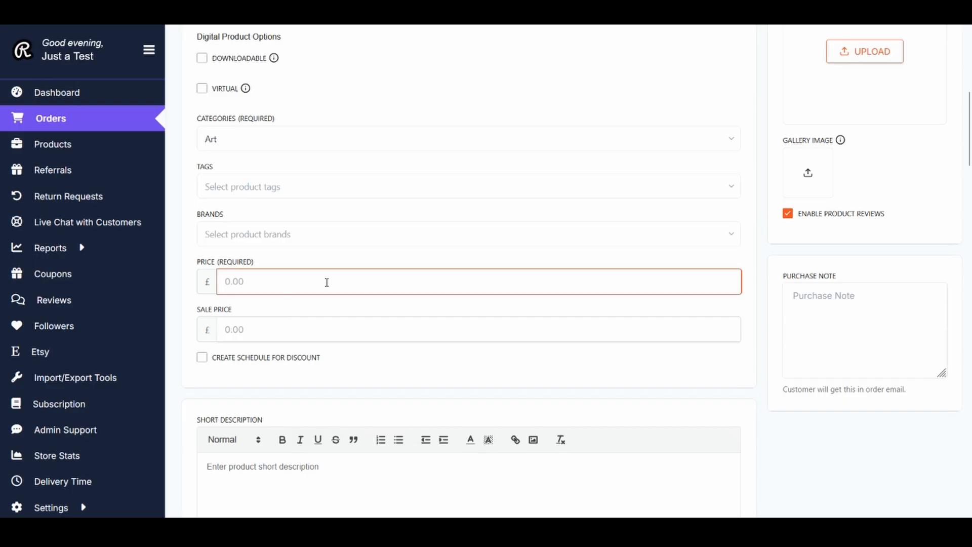
{"action": "type", "text": "350"}
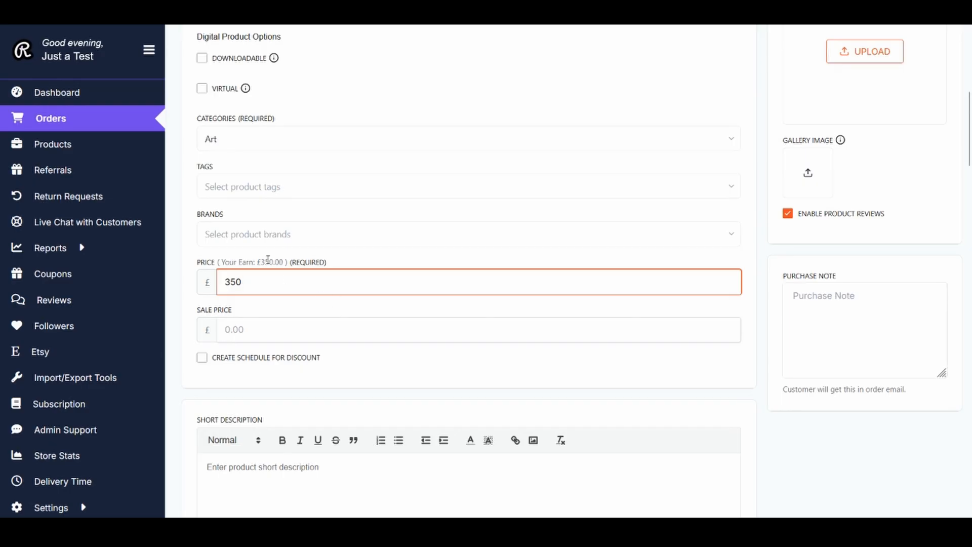
{"action": "left_click_drag", "start_coordinate": [329, 263], "coordinate": [218, 266]}
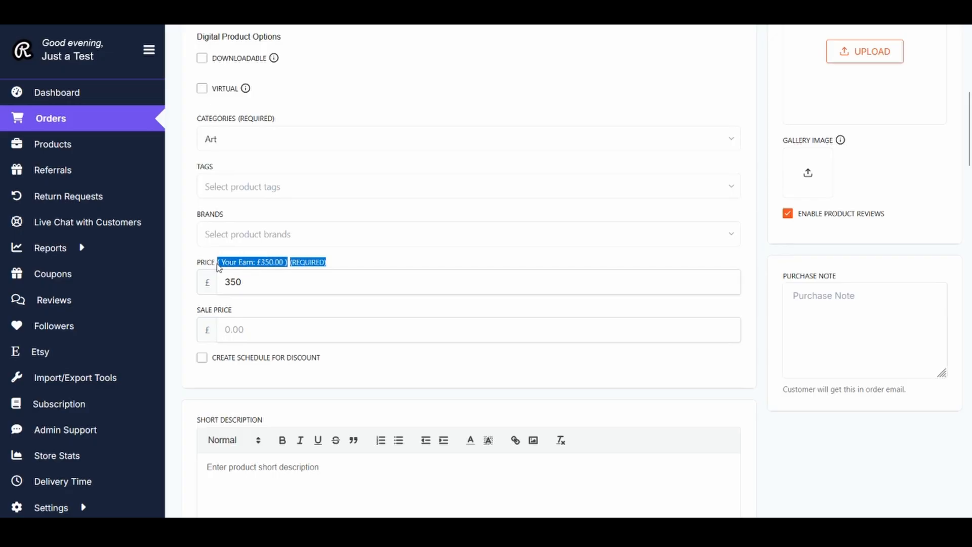
{"action": "left_click", "coordinate": [347, 262]}
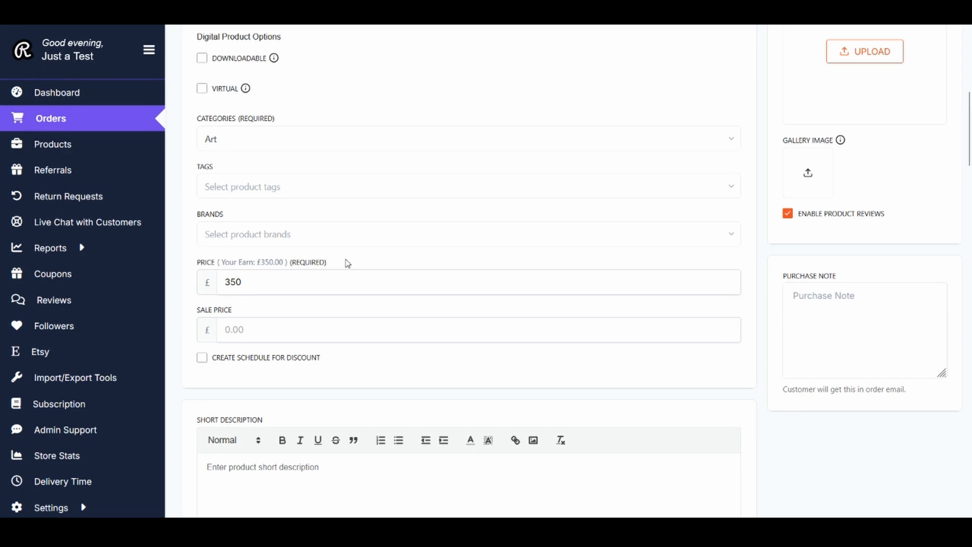
- Set the sale price to £325 and enable the schedule for the discount
{"action": "left_click", "coordinate": [281, 327]}
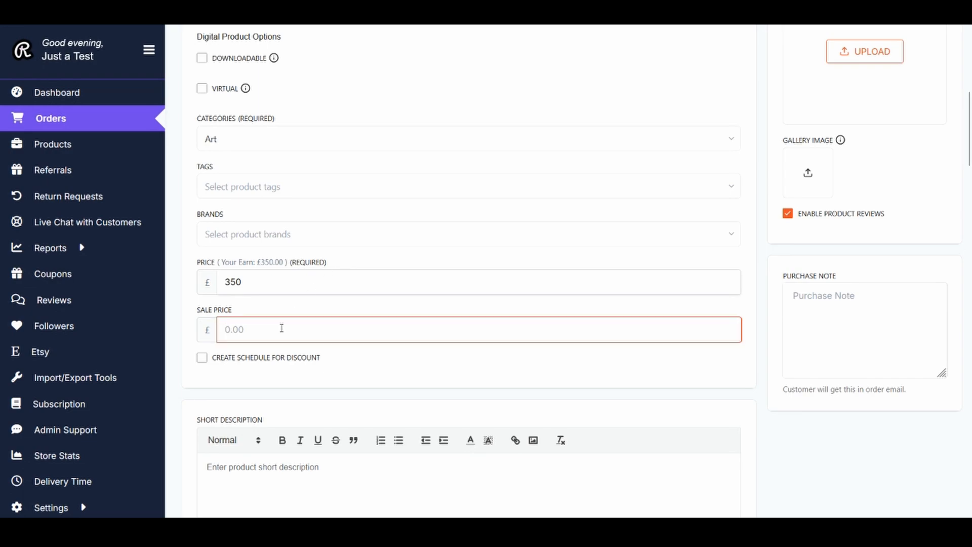
{"action": "type", "text": "325"}
{"action": "left_click", "coordinate": [342, 378]}
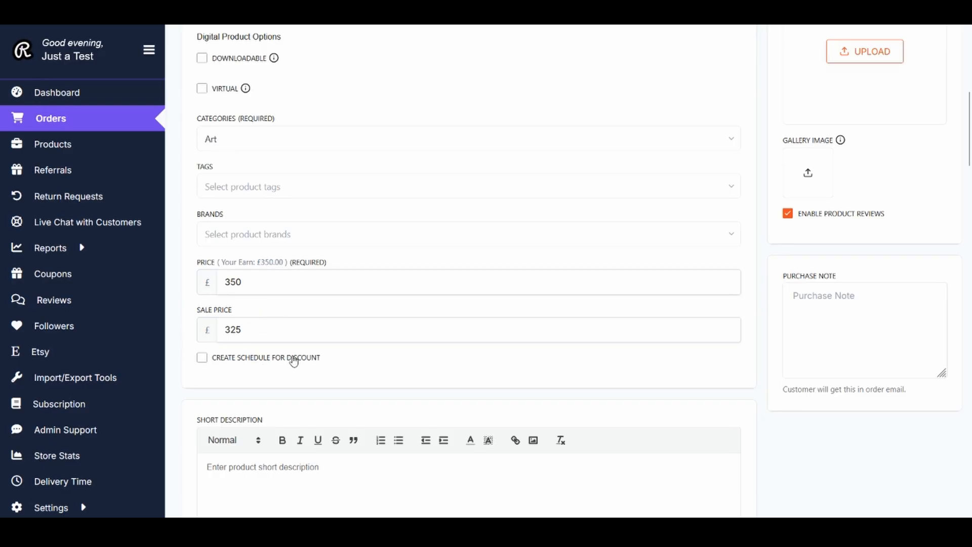
{"action": "left_click", "coordinate": [202, 358]}
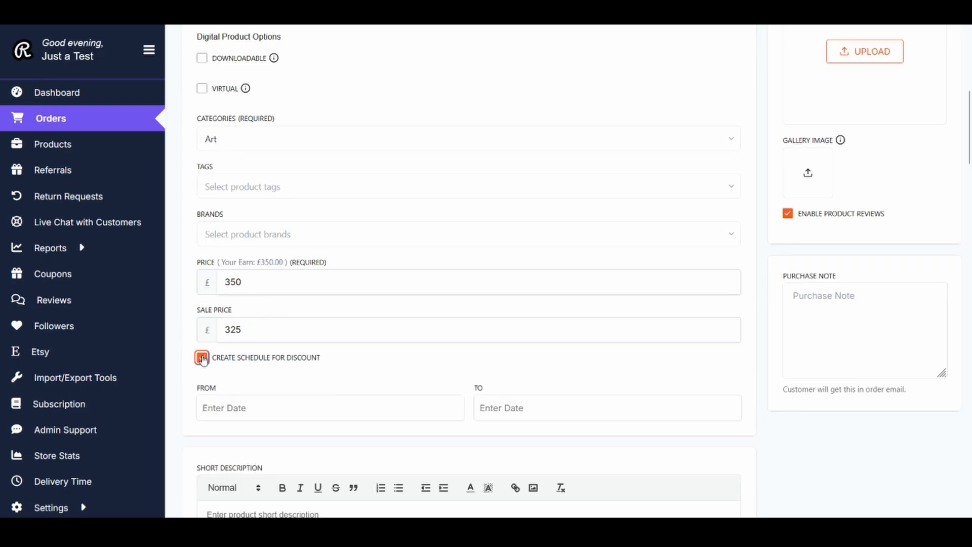
- View the start and end date choosers of the discount schedule, leave both dates empty, and disable the schedule
{"action": "scroll", "coordinate": [203, 359], "scroll_direction": "down", "scroll_amount": 2}
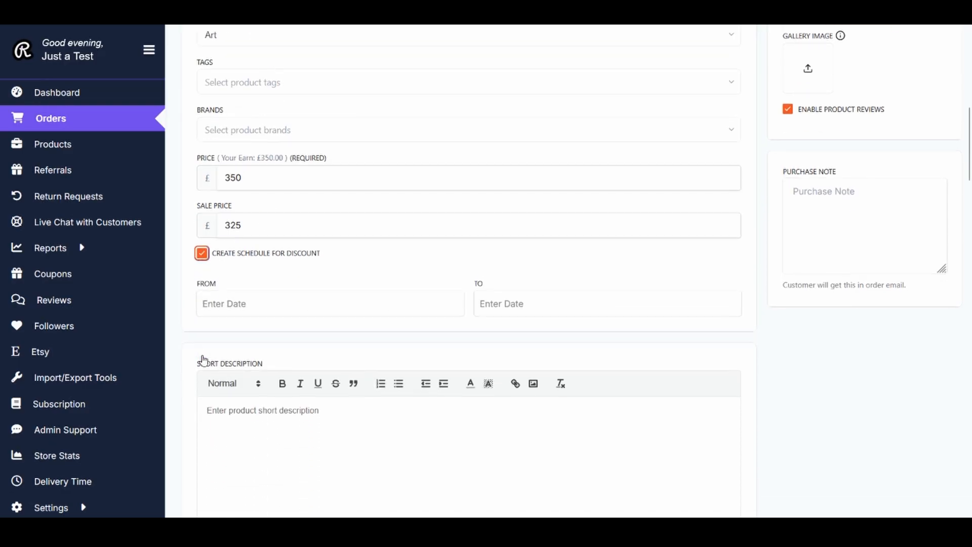
{"action": "left_click", "coordinate": [262, 305]}
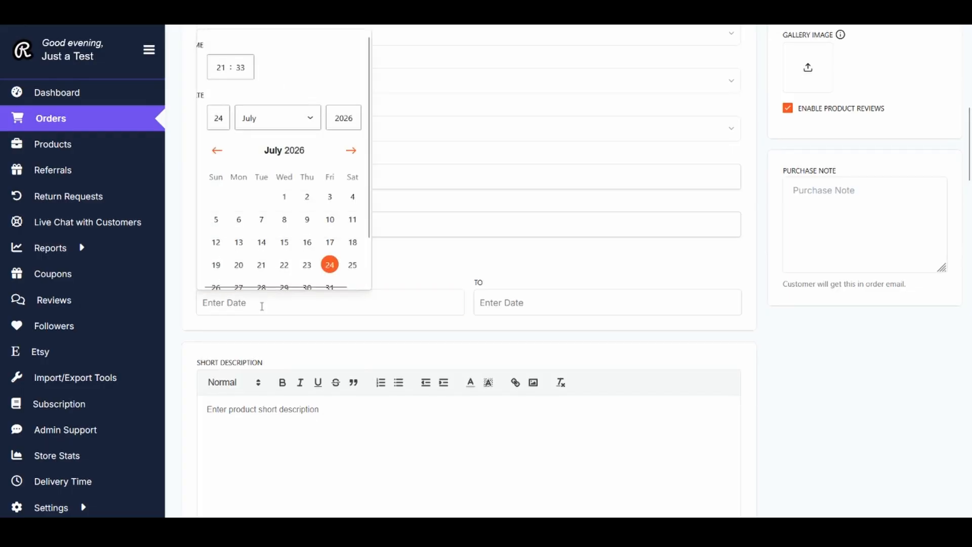
{"action": "left_click", "coordinate": [507, 306]}
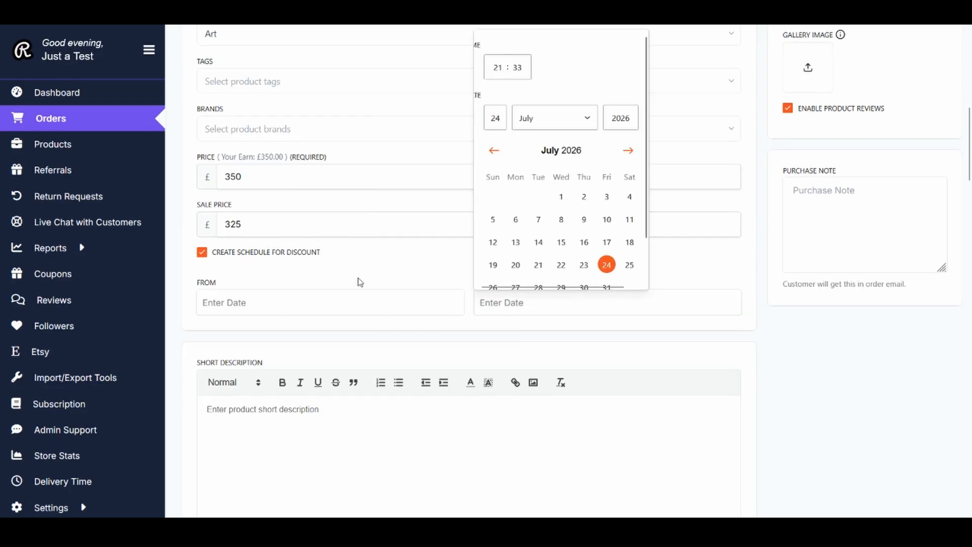
{"action": "left_click", "coordinate": [344, 282]}
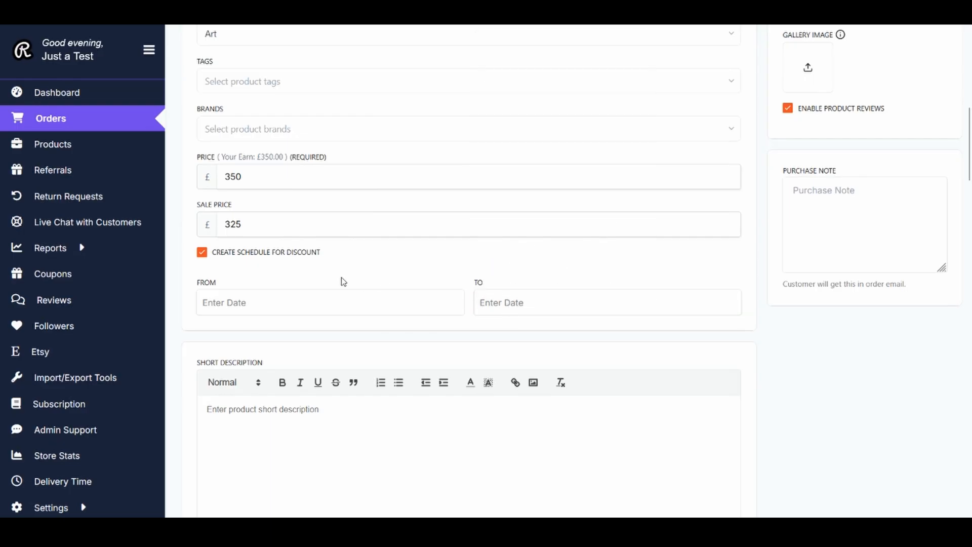
{"action": "left_click", "coordinate": [202, 252]}
- Enter a short description beginning "This is a short snippet that will appear next to the large image on the single product page."
{"action": "scroll", "coordinate": [309, 259], "scroll_direction": "down", "scroll_amount": 3}
{"action": "left_click", "coordinate": [309, 259]}
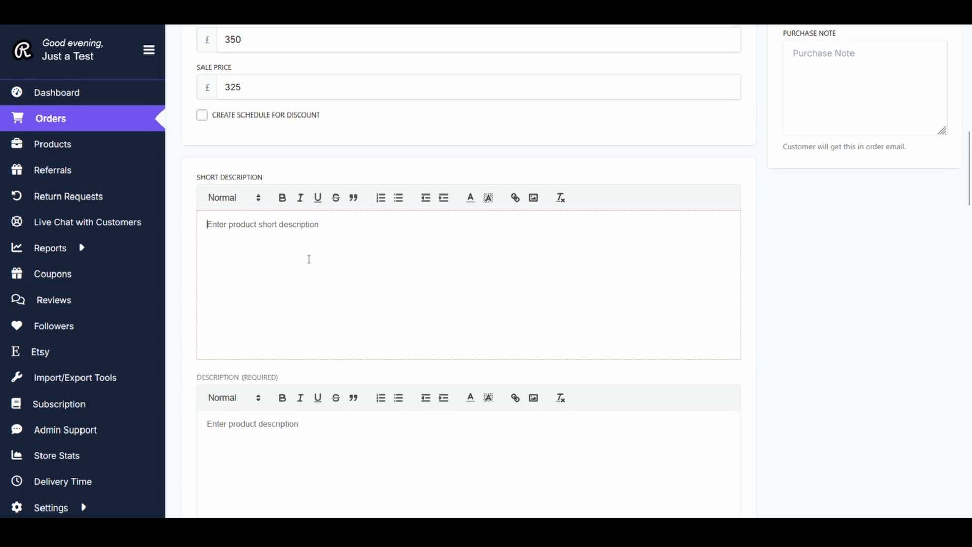
{"action": "type", "text": "This is a short snippet that will appear next to the large image on the single product page. Keep it short and sweet with just the key information."}
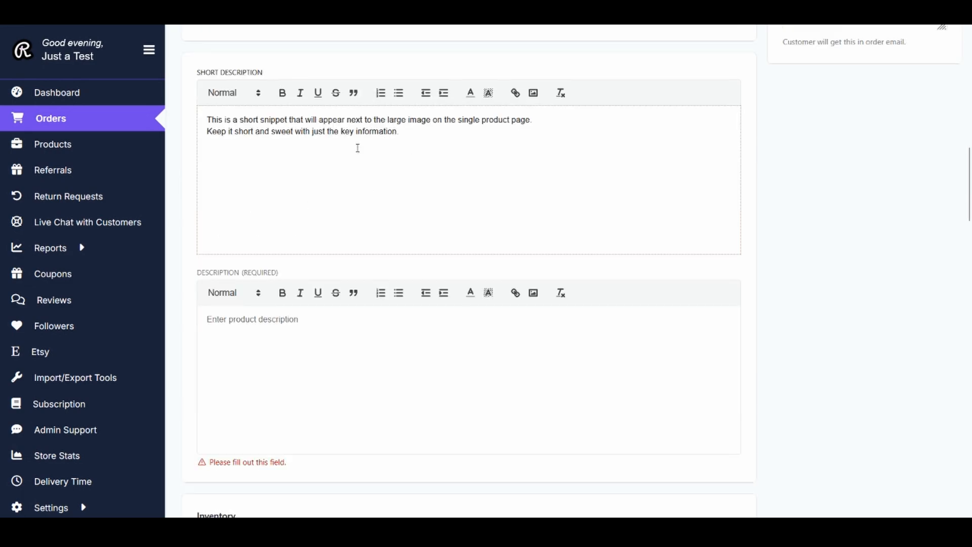
- Enter the product description "This will appear lower down the page where the customer will be looking for a more detailed description."
{"action": "left_click", "coordinate": [257, 325]}
{"action": "type", "text": "This will appear lower down the page where the customer will be looking for a more detailed description"}
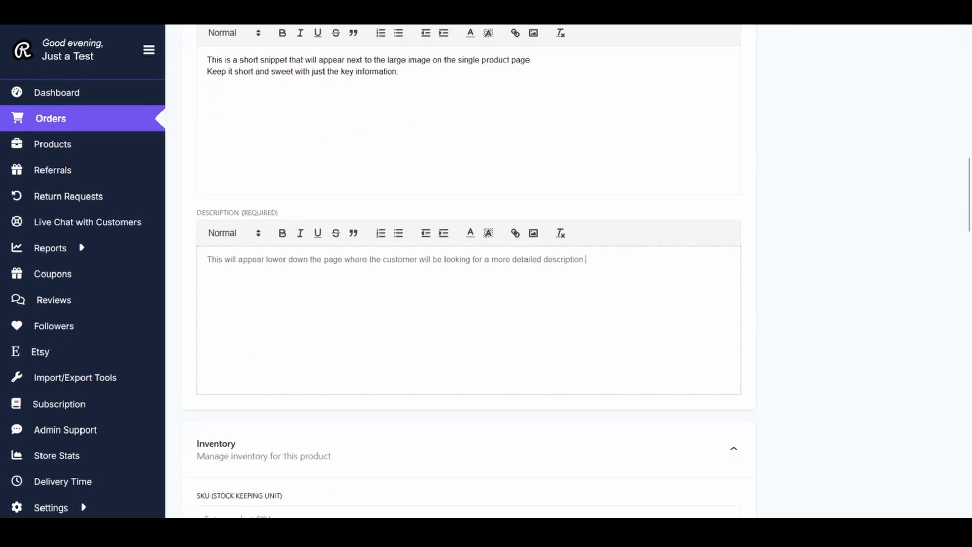
{"action": "scroll", "coordinate": [469, 304], "scroll_direction": "down", "scroll_amount": 1}
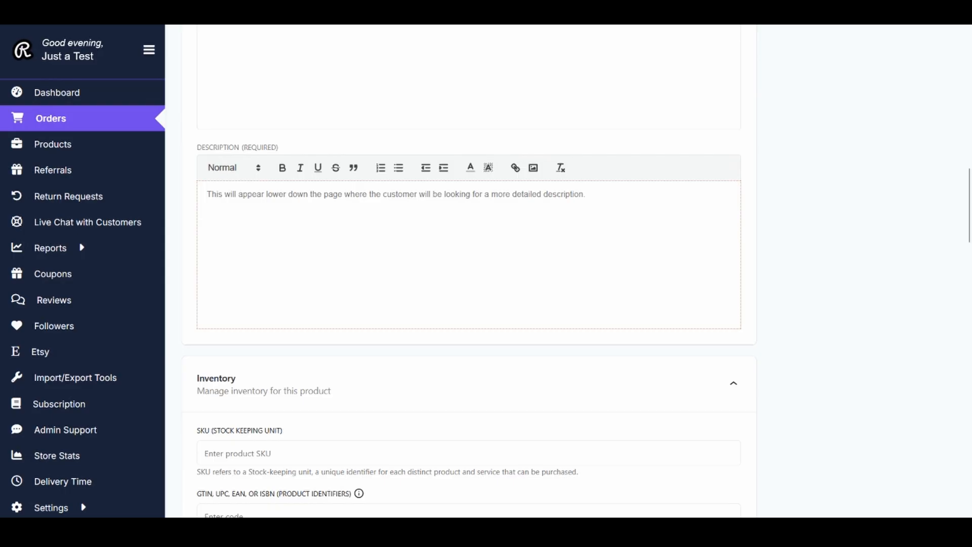
- Set the product's SKU to 12 and leave the GTIN, UPC, EAN or ISBN code empty
{"action": "scroll", "coordinate": [265, 218], "scroll_direction": "down", "scroll_amount": 5}
{"action": "left_click", "coordinate": [265, 217]}
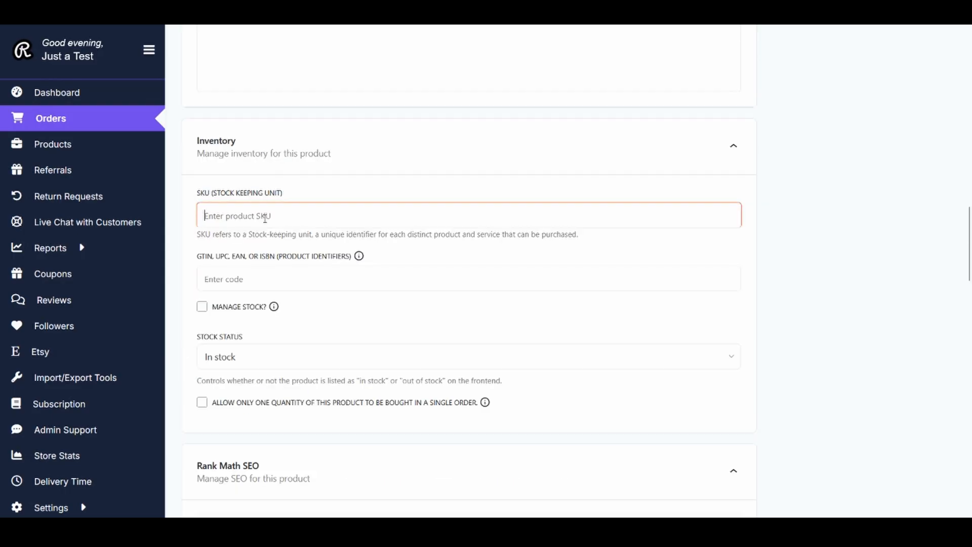
{"action": "type", "text": "12"}
{"action": "left_click", "coordinate": [404, 255]}
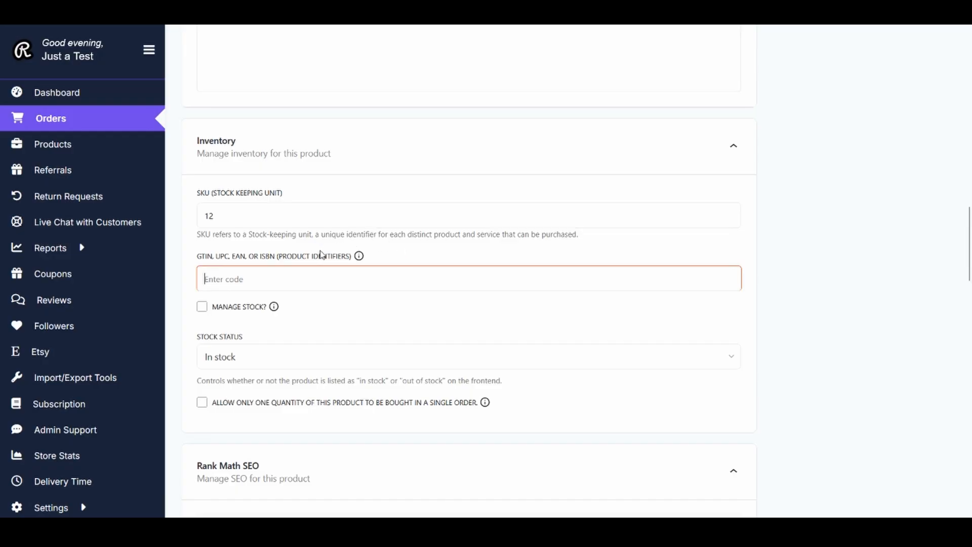
{"action": "scroll", "coordinate": [423, 253], "scroll_direction": "down", "scroll_amount": 1}
{"action": "left_click", "coordinate": [424, 253]}
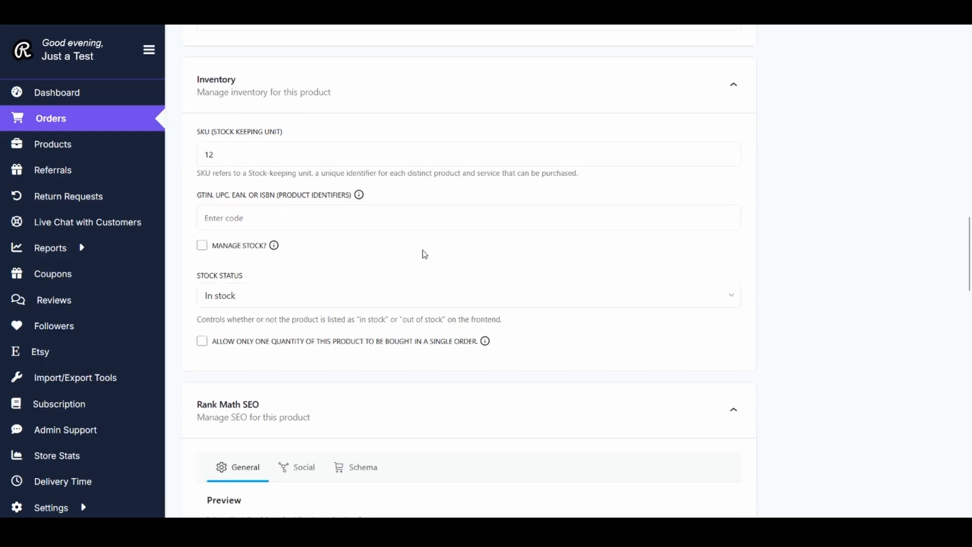
- Enable stock management for the product with a stock quantity of 10 and a low stock threshold of 3
{"action": "left_click", "coordinate": [203, 247]}
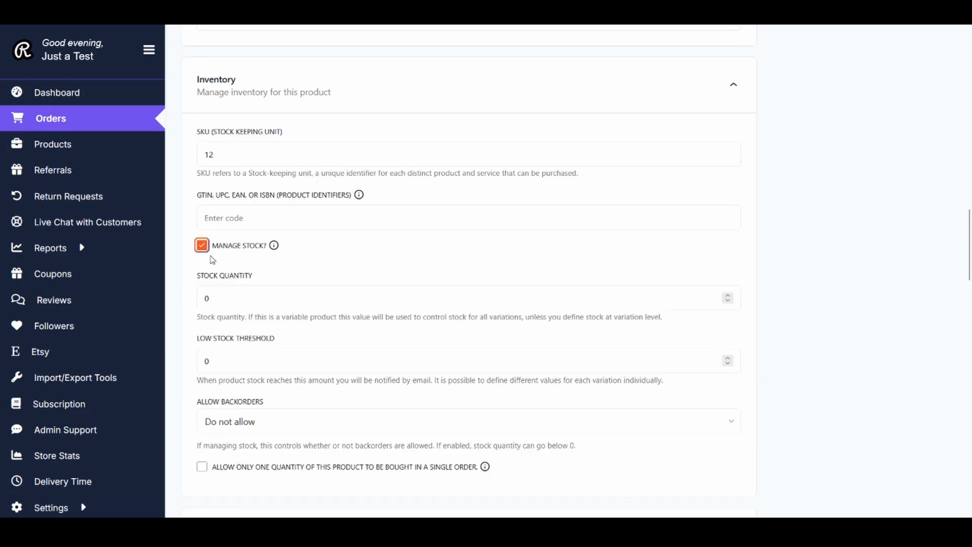
{"action": "left_click", "coordinate": [227, 298]}
{"action": "key", "text": "BackSpace"}
{"action": "type", "text": "10"}
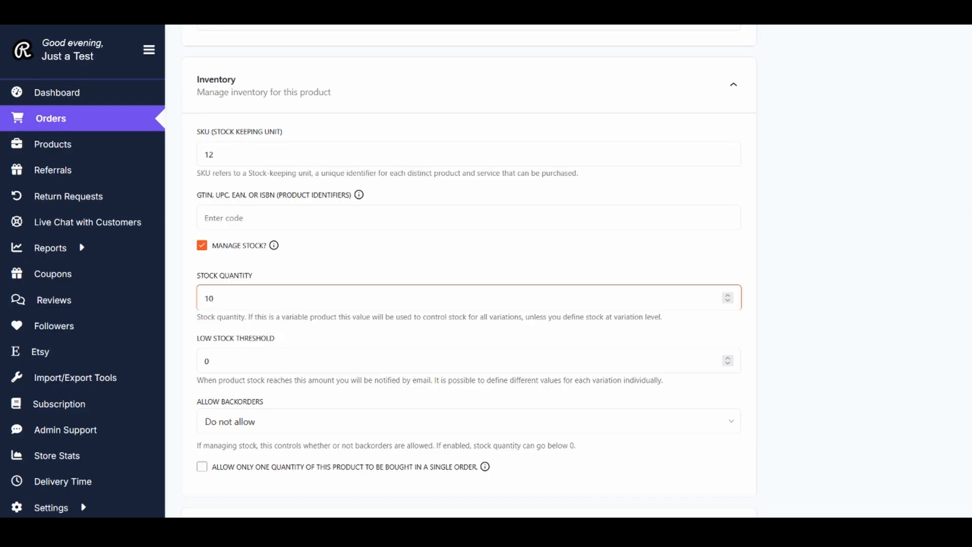
{"action": "scroll", "coordinate": [300, 288], "scroll_direction": "down", "scroll_amount": 1}
{"action": "mouse_move", "coordinate": [281, 272]}
{"action": "left_mouse_down"}
{"action": "mouse_move", "coordinate": [196, 277]}
{"action": "mouse_move", "coordinate": [281, 275]}
{"action": "left_mouse_up"}
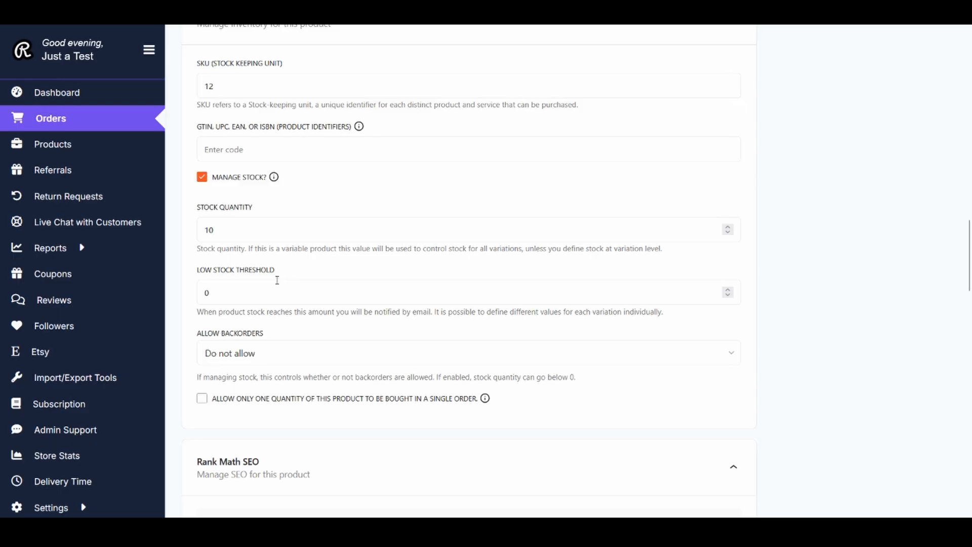
{"action": "left_click", "coordinate": [268, 291]}
{"action": "key", "text": "BackSpace"}
{"action": "type", "text": "3"}
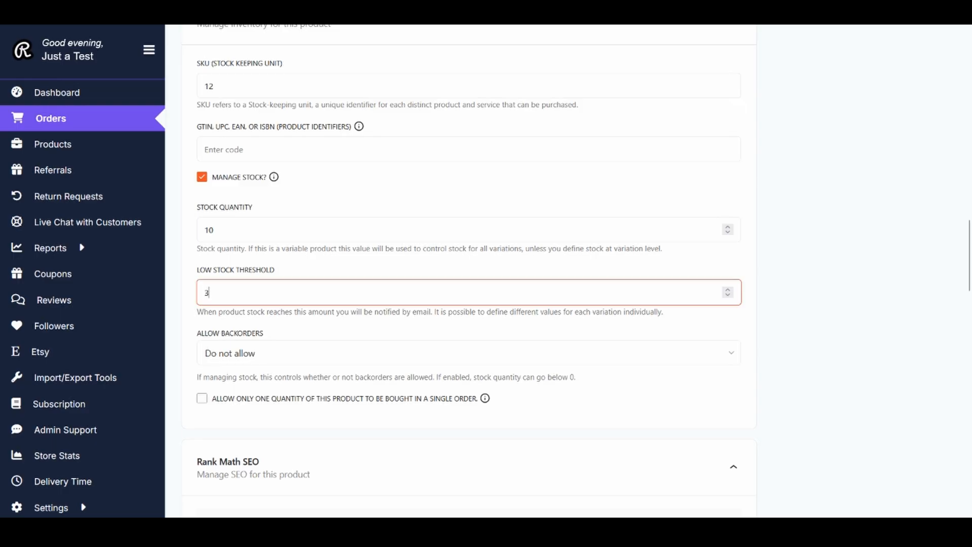
{"action": "left_click", "coordinate": [292, 331]}
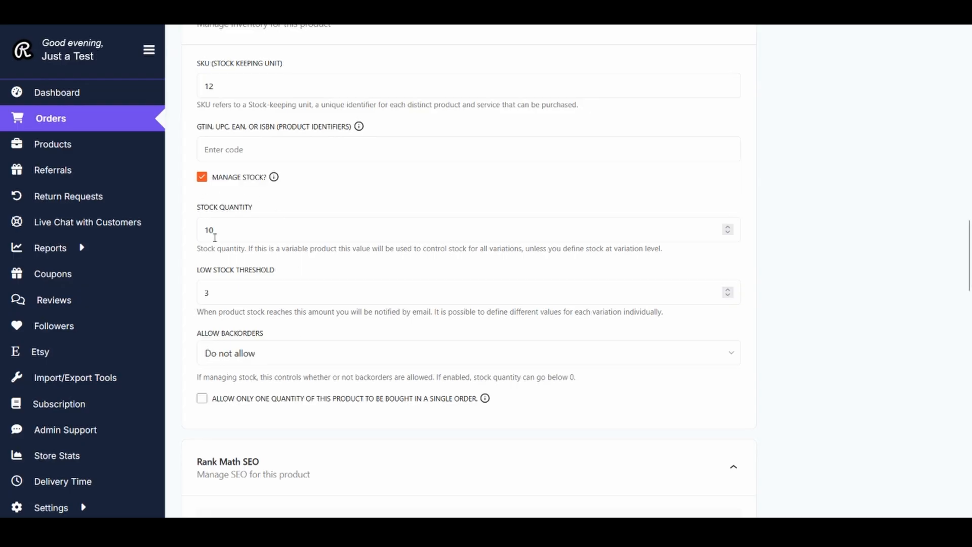
- Set backorders to "Allow, but notify customer" and return the option to "Do not allow"
{"action": "scroll", "coordinate": [368, 350], "scroll_direction": "down", "scroll_amount": 2}
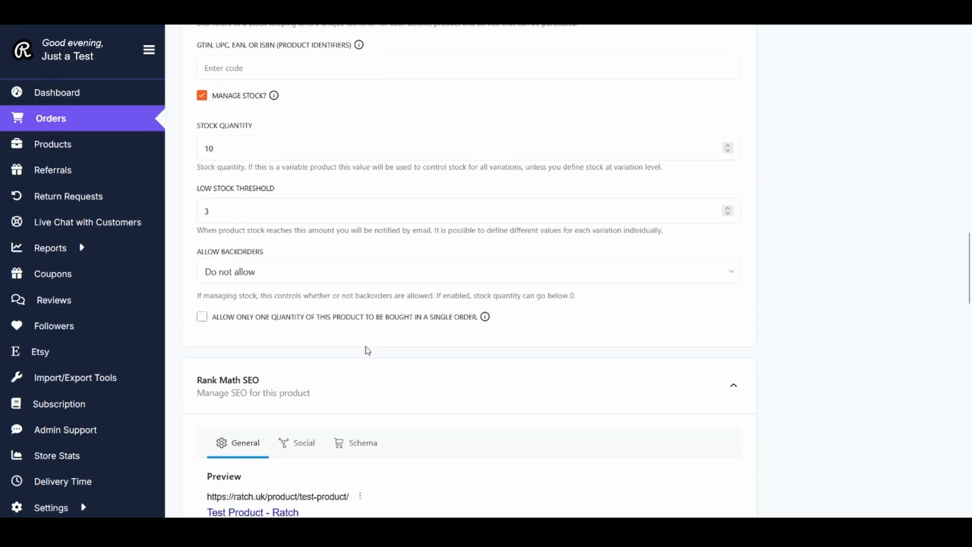
{"action": "left_click", "coordinate": [288, 274]}
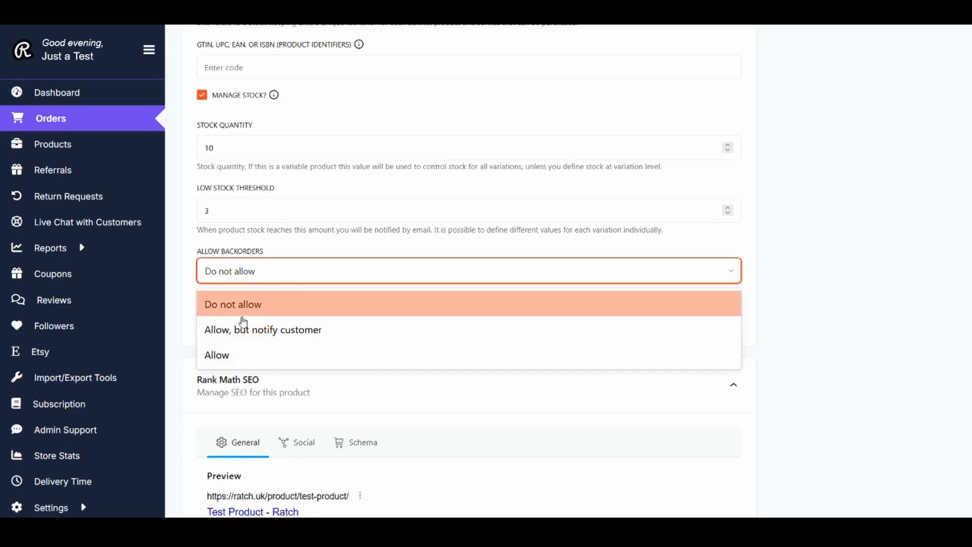
{"action": "left_click", "coordinate": [252, 335]}
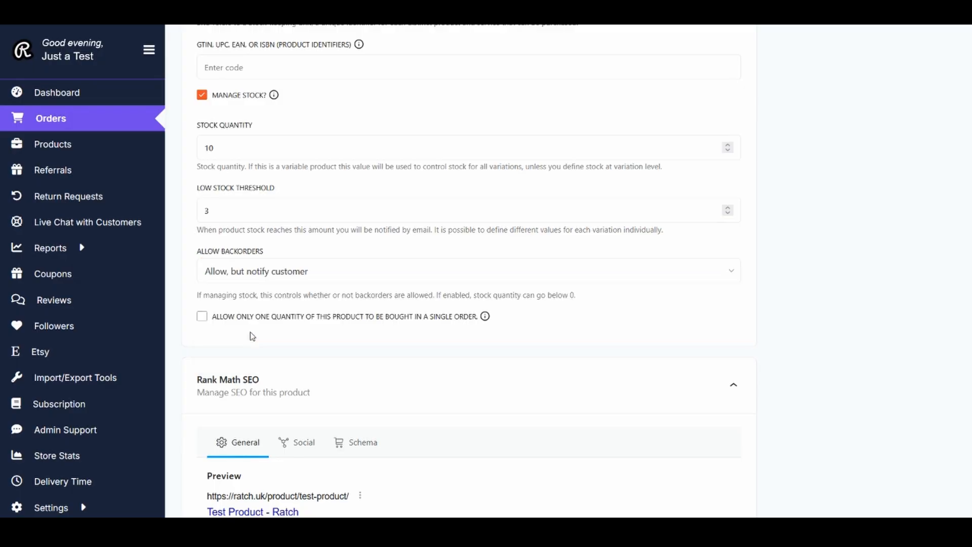
{"action": "left_click", "coordinate": [322, 274]}
{"action": "left_click", "coordinate": [317, 304]}
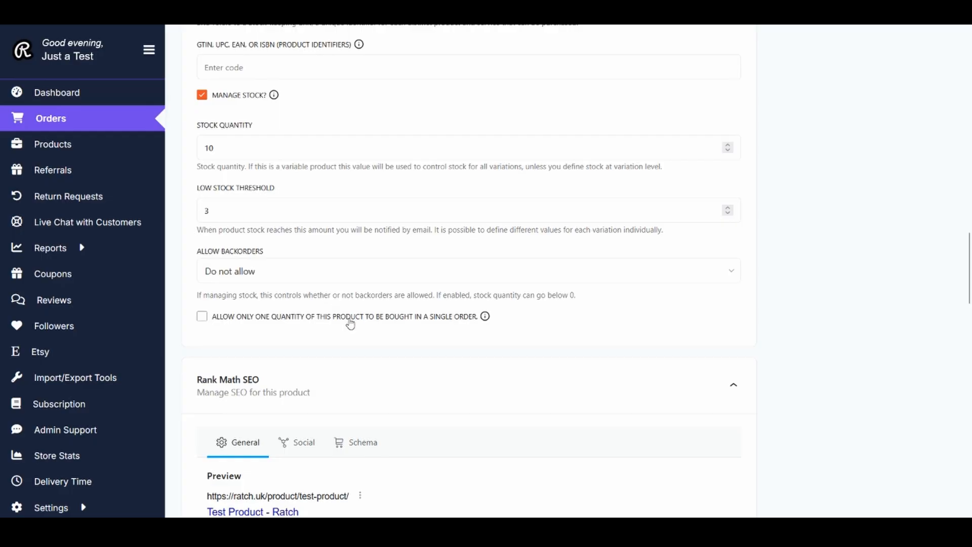
- Allow only one quantity of the product per single order and view the Rank Math SEO preview
{"action": "left_click", "coordinate": [201, 317]}
{"action": "scroll", "coordinate": [733, 252], "scroll_direction": "down", "scroll_amount": 5}
{"action": "scroll", "coordinate": [735, 249], "scroll_direction": "down", "scroll_amount": 1}
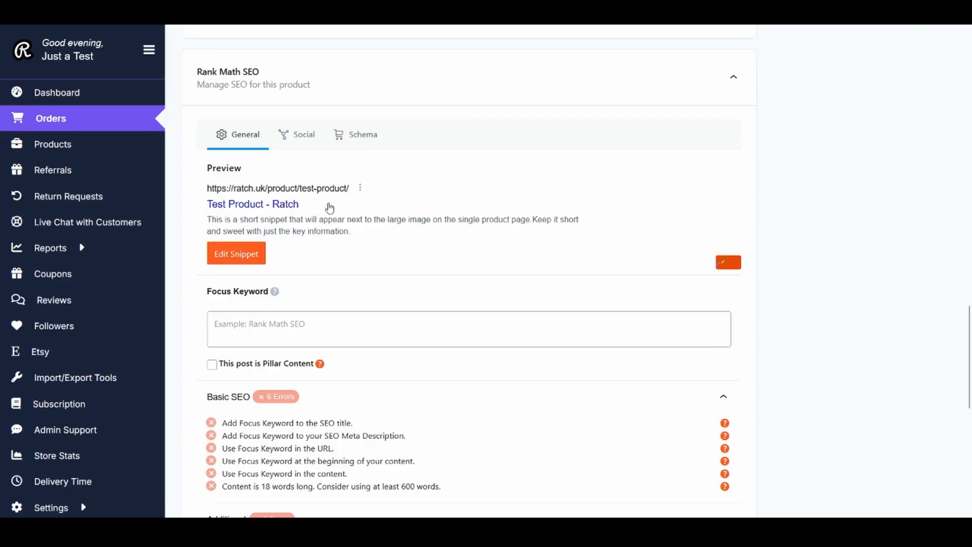
- Change the product's permalink slug to big-tree-painting and check the URL in the Rank Math SEO preview
{"action": "scroll", "coordinate": [330, 207], "scroll_direction": "up", "scroll_amount": 20}
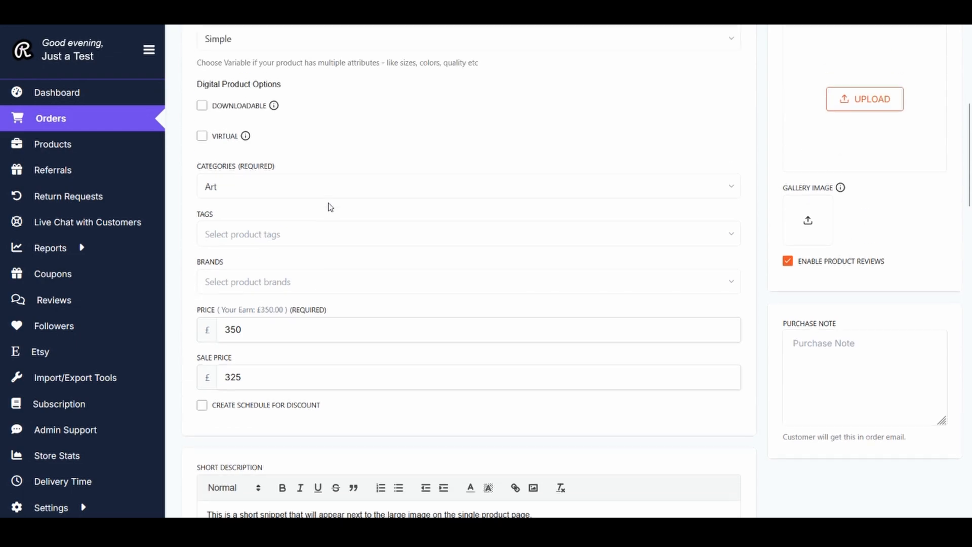
{"action": "scroll", "coordinate": [329, 206], "scroll_direction": "up", "scroll_amount": 4}
{"action": "scroll", "coordinate": [329, 206], "scroll_direction": "down", "scroll_amount": 3}
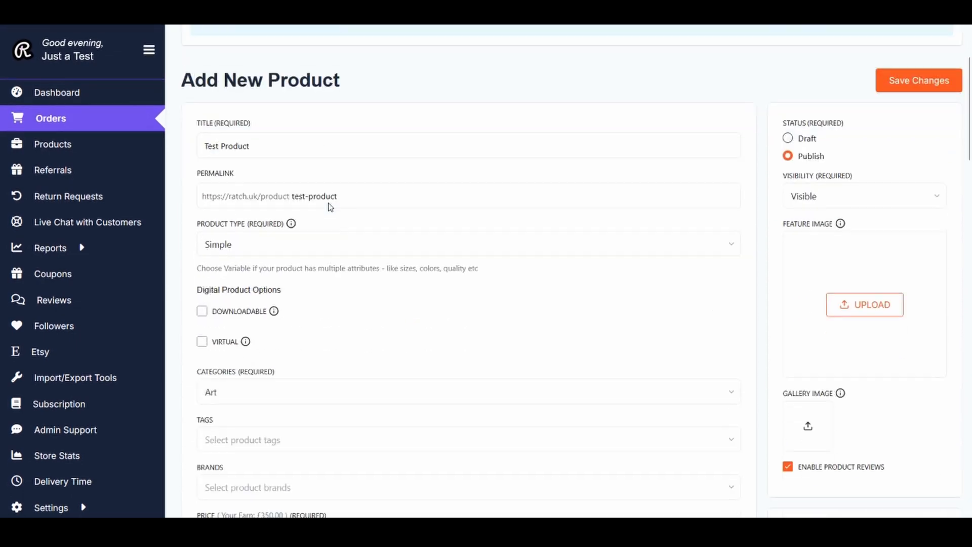
{"action": "left_click", "coordinate": [353, 200]}
{"action": "key", "text": "BackSpace"}
{"action": "key", "text": "BackSpace"}
{"action": "key", "text": "BackSpace"}
{"action": "key", "text": "BackSpace"}
{"action": "key", "text": "BackSpace"}
{"action": "key", "text": "BackSpace"}
{"action": "key", "text": "BackSpace"}
{"action": "key", "text": "BackSpace"}
{"action": "key", "text": "BackSpace"}
{"action": "key", "text": "BackSpace"}
{"action": "key", "text": "BackSpace"}
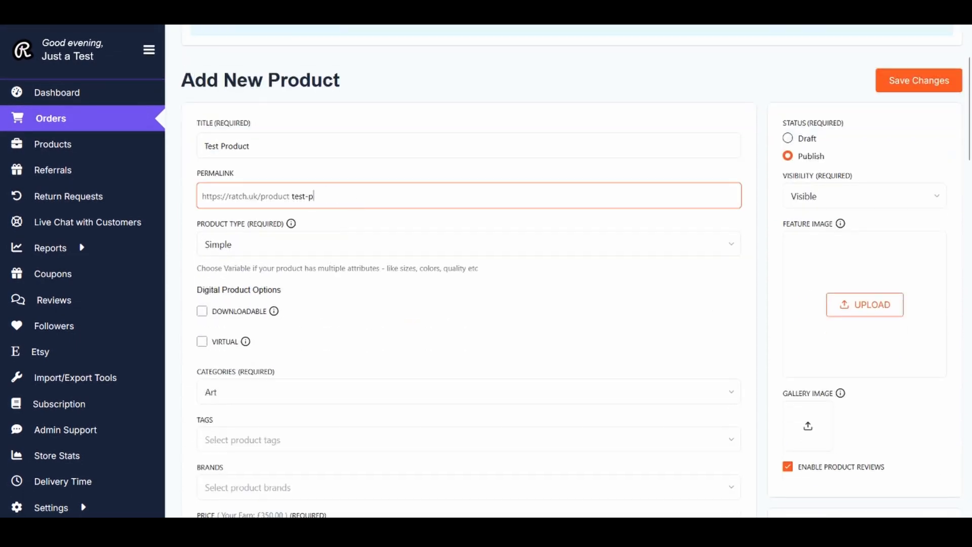
{"action": "key", "text": "BackSpace"}
{"action": "type", "text": "big-tree-painting"}
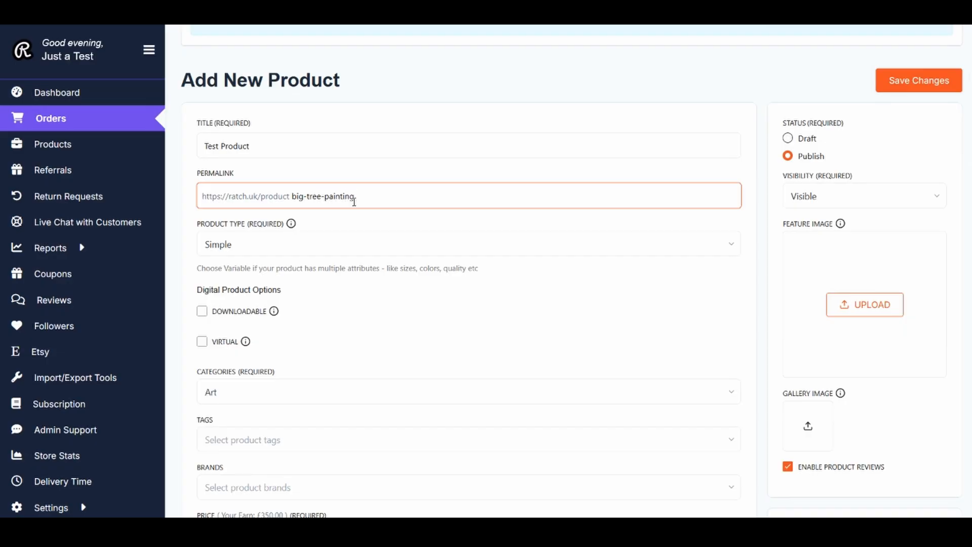
{"action": "scroll", "coordinate": [368, 232], "scroll_direction": "down", "scroll_amount": 15}
{"action": "scroll", "coordinate": [368, 232], "scroll_direction": "down", "scroll_amount": 7}
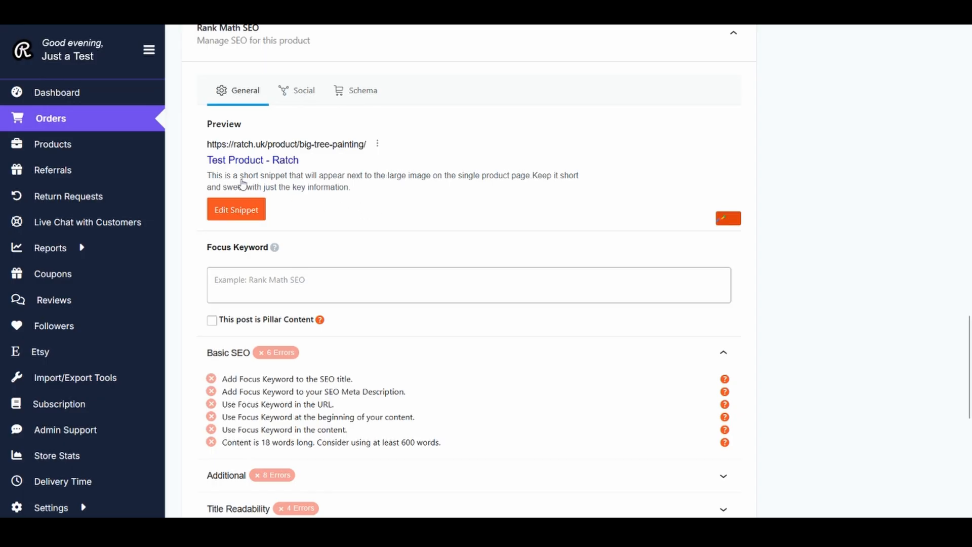
- Replace the short description with "This will also show in search engine results." and check it in the Rank Math SEO preview
{"action": "scroll", "coordinate": [246, 187], "scroll_direction": "up", "scroll_amount": 15}
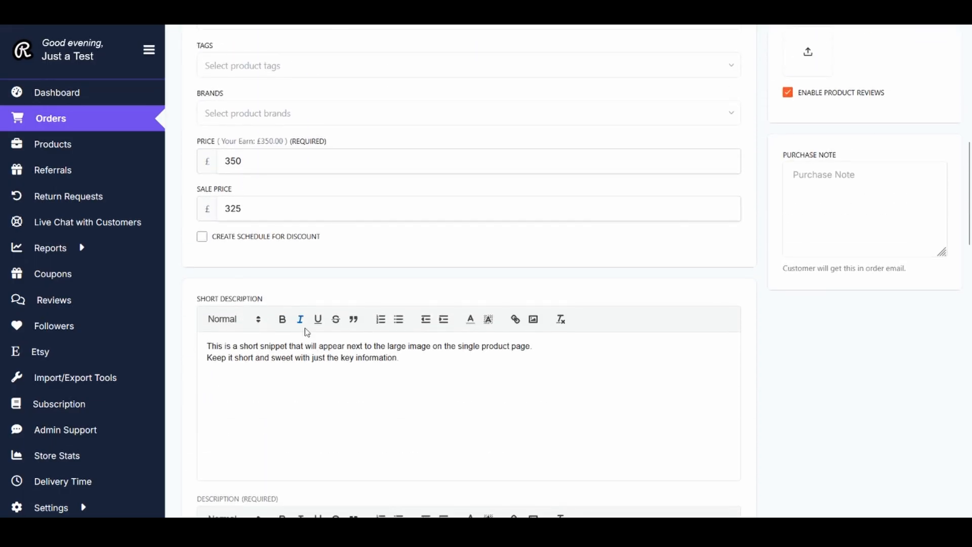
{"action": "left_click", "coordinate": [404, 362]}
{"action": "left_click_drag", "start_coordinate": [403, 363], "coordinate": [210, 349]}
{"action": "type", "text": "This is"}
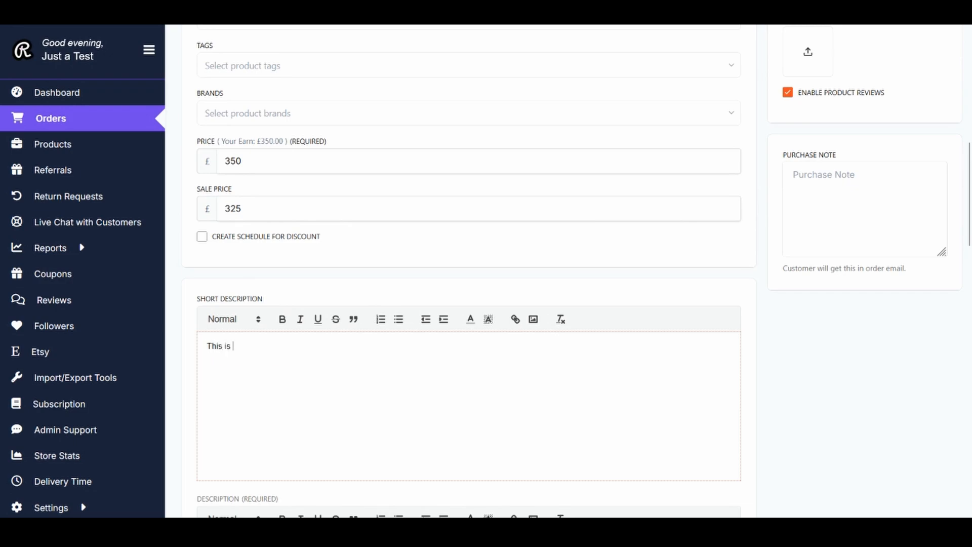
{"action": "key", "text": "BackSpace"}
{"action": "key", "text": "BackSpace"}
{"action": "key", "text": "BackSpace"}
{"action": "type", "text": "will also show in search engine result"}
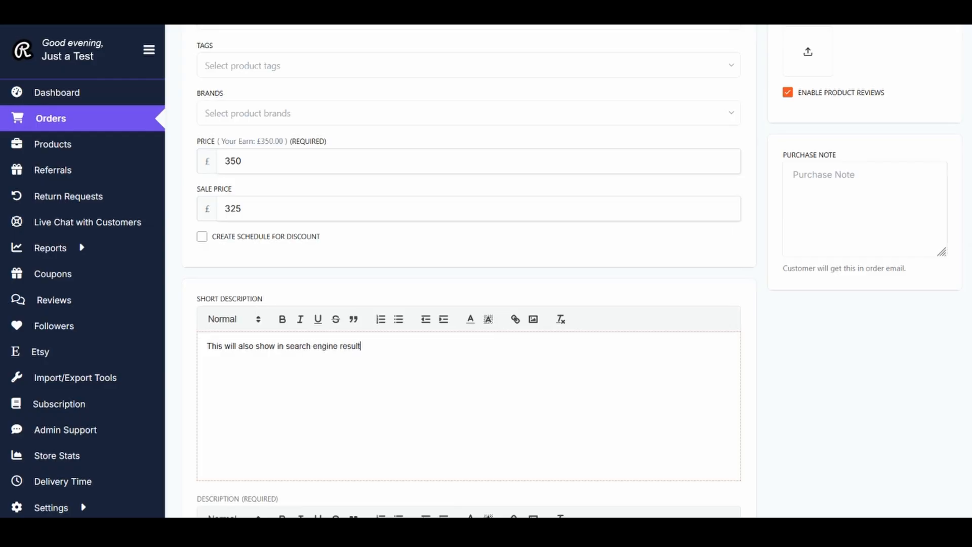
{"action": "scroll", "coordinate": [313, 370], "scroll_direction": "down", "scroll_amount": 12}
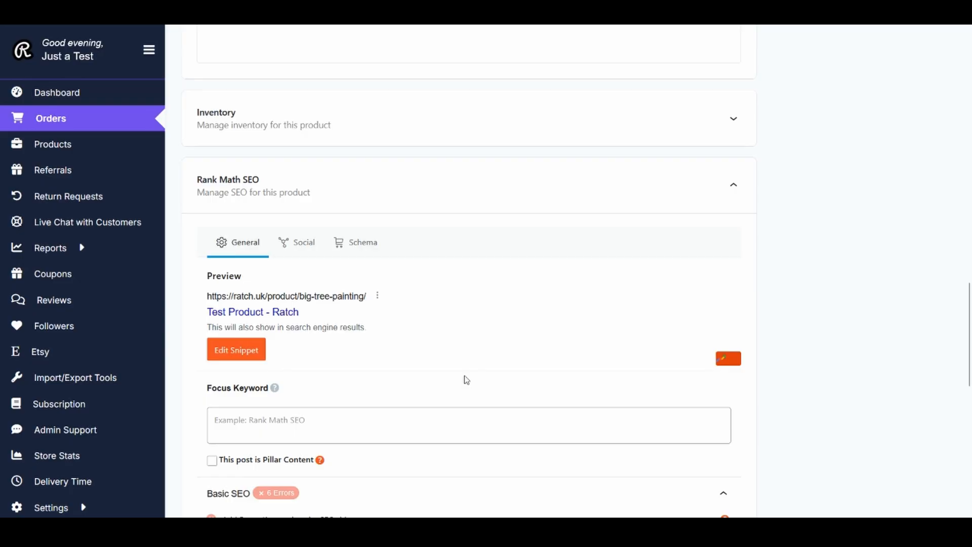
{"action": "scroll", "coordinate": [466, 379], "scroll_direction": "down", "scroll_amount": 1}
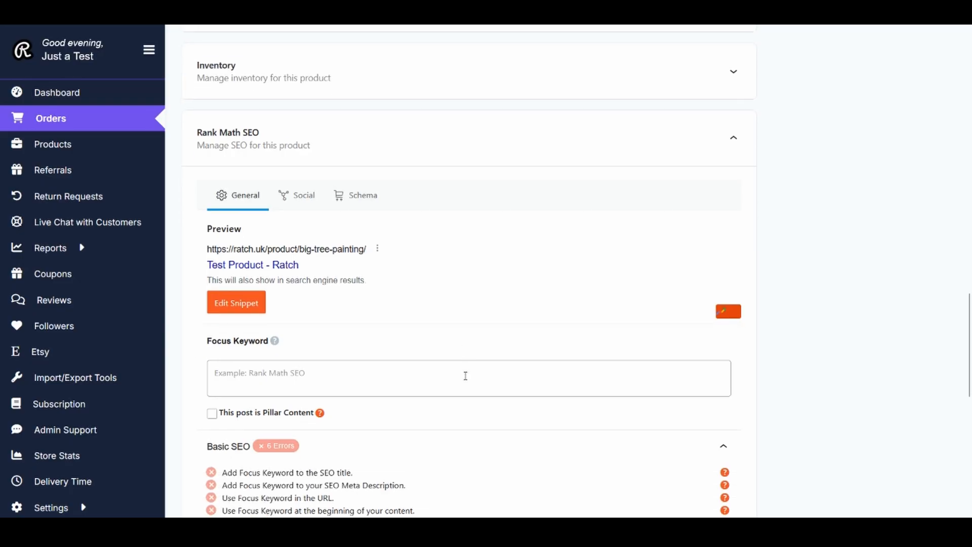
{"action": "scroll", "coordinate": [466, 375], "scroll_direction": "down", "scroll_amount": 2}
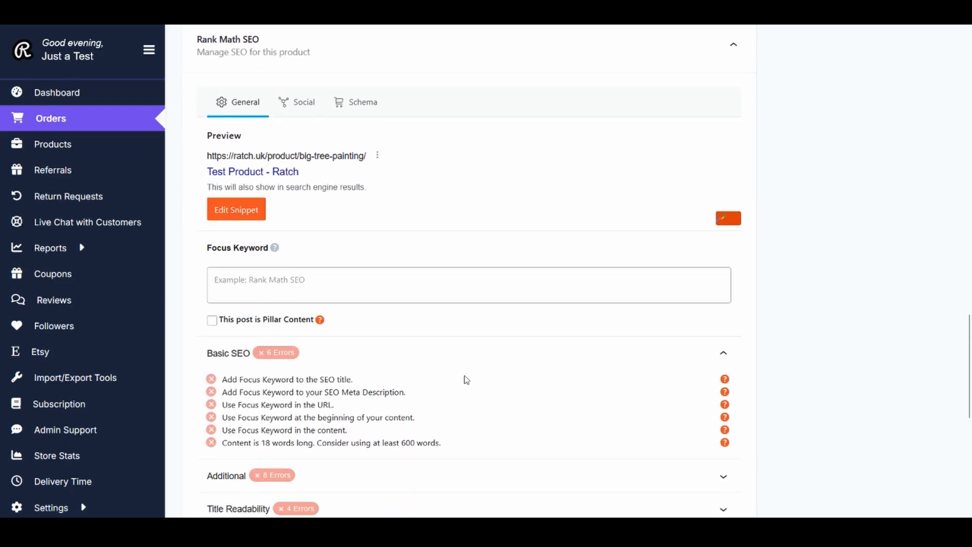
{"action": "scroll", "coordinate": [466, 379], "scroll_direction": "up", "scroll_amount": 2}
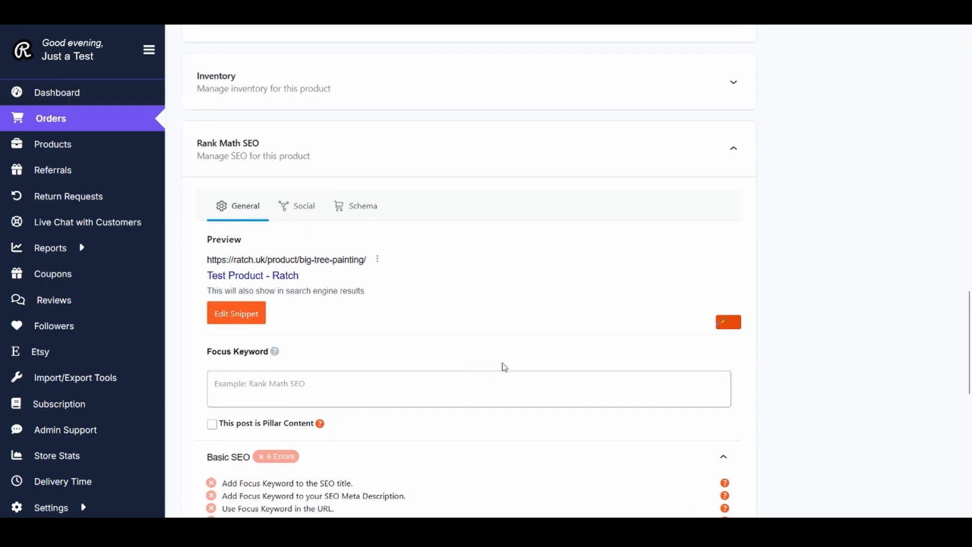
- Collapse the Rank Math SEO section and expand the product's Shipping and Tax settings
{"action": "left_click", "coordinate": [735, 157]}
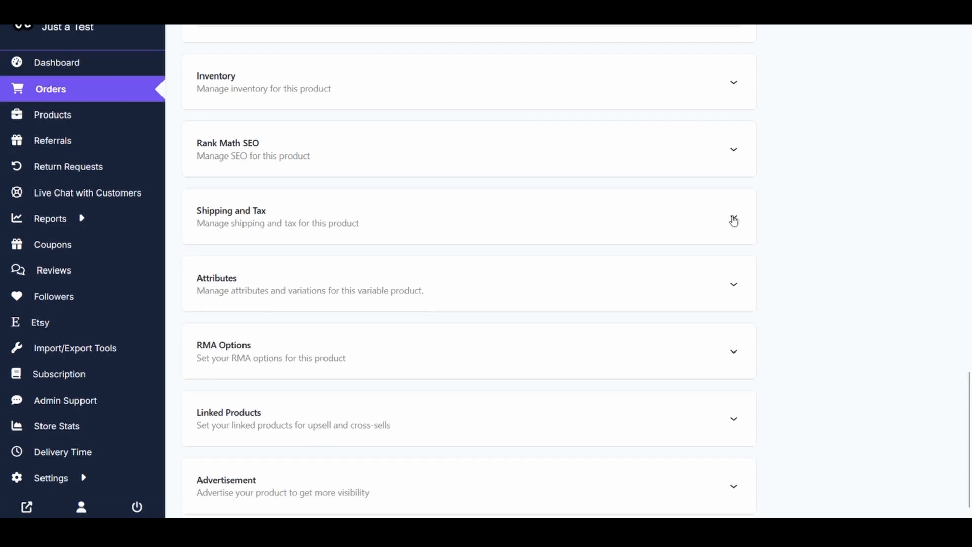
{"action": "left_click", "coordinate": [734, 221]}
{"action": "scroll", "coordinate": [733, 220], "scroll_direction": "down", "scroll_amount": 1}
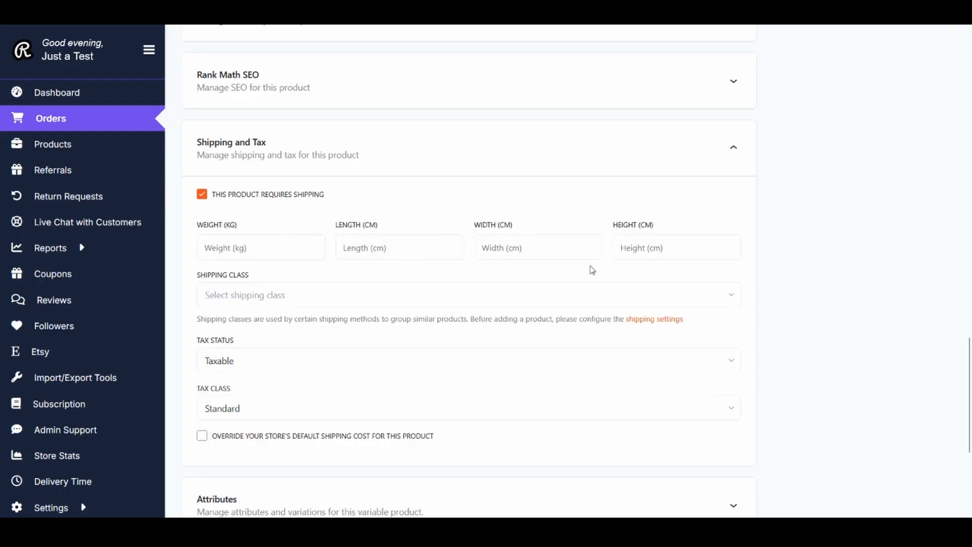
- Check the available shipping classes and enable overriding the store's default shipping cost for this product
{"action": "left_click", "coordinate": [479, 297]}
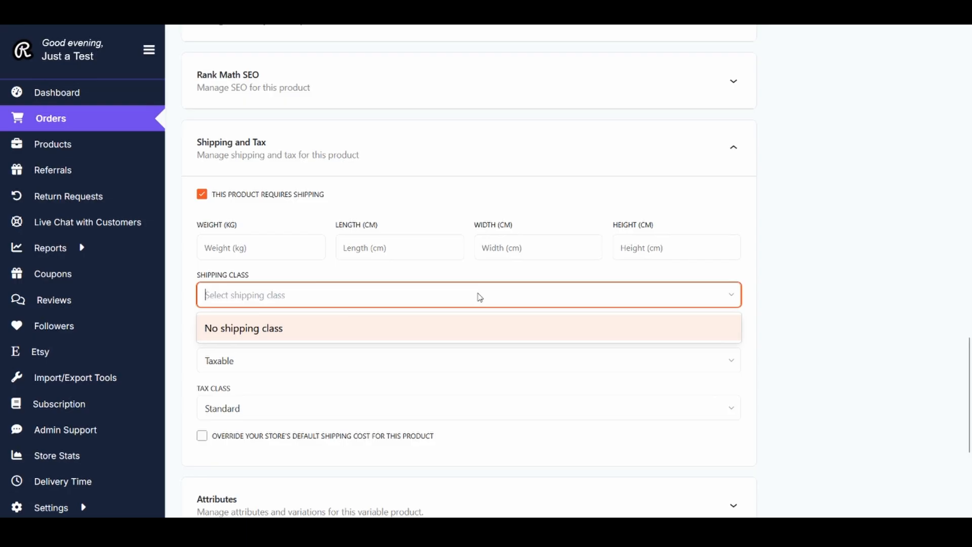
{"action": "left_click", "coordinate": [478, 296]}
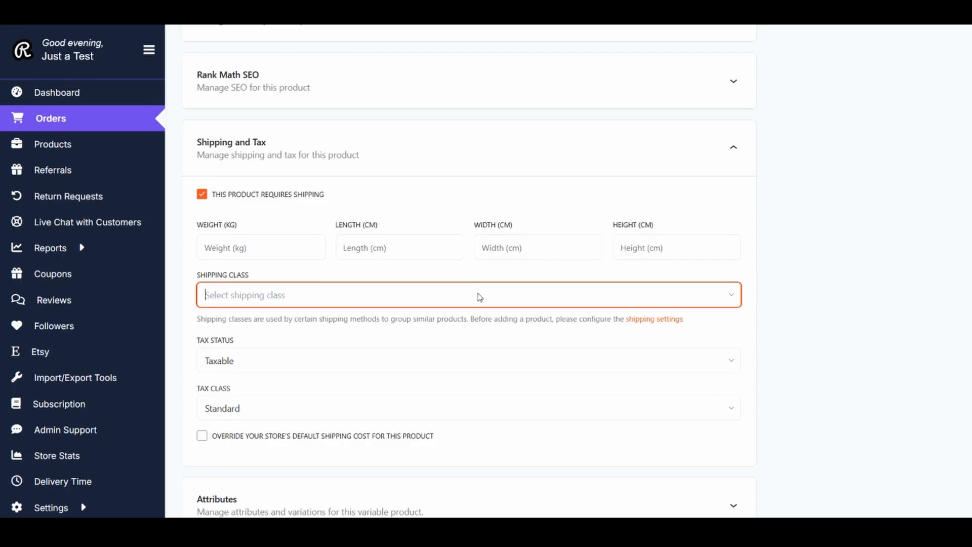
{"action": "scroll", "coordinate": [398, 342], "scroll_direction": "down", "scroll_amount": 3}
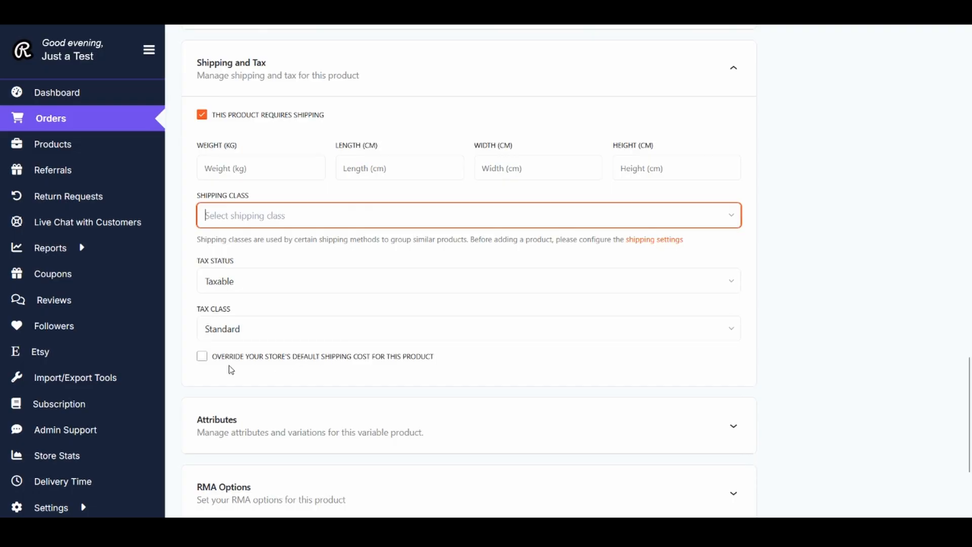
{"action": "left_click", "coordinate": [202, 358]}
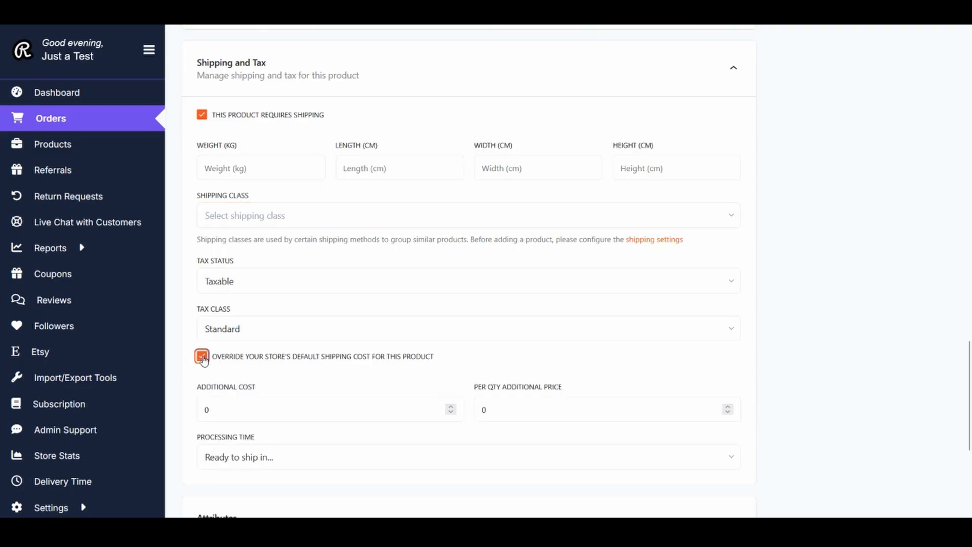
{"action": "scroll", "coordinate": [202, 360], "scroll_direction": "down", "scroll_amount": 2}
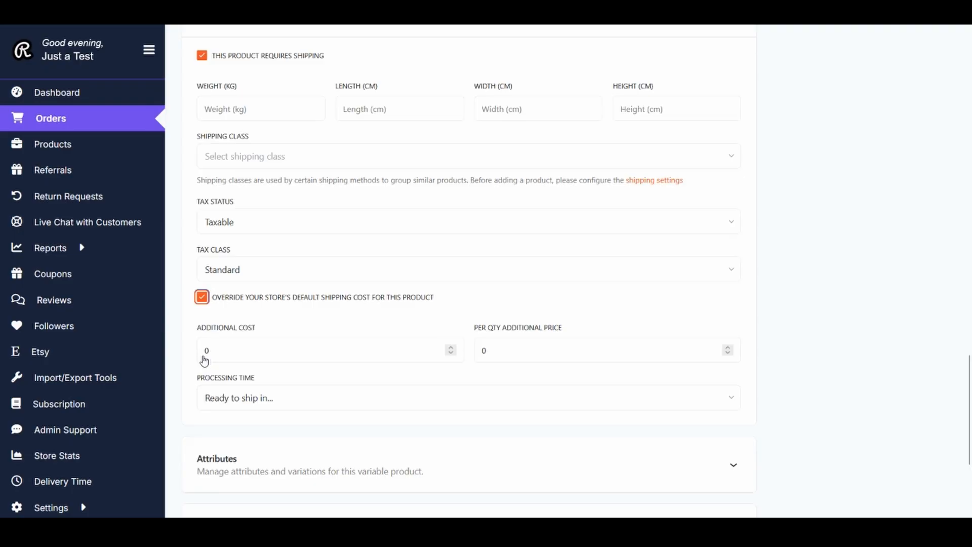
{"action": "scroll", "coordinate": [203, 360], "scroll_direction": "down", "scroll_amount": 1}
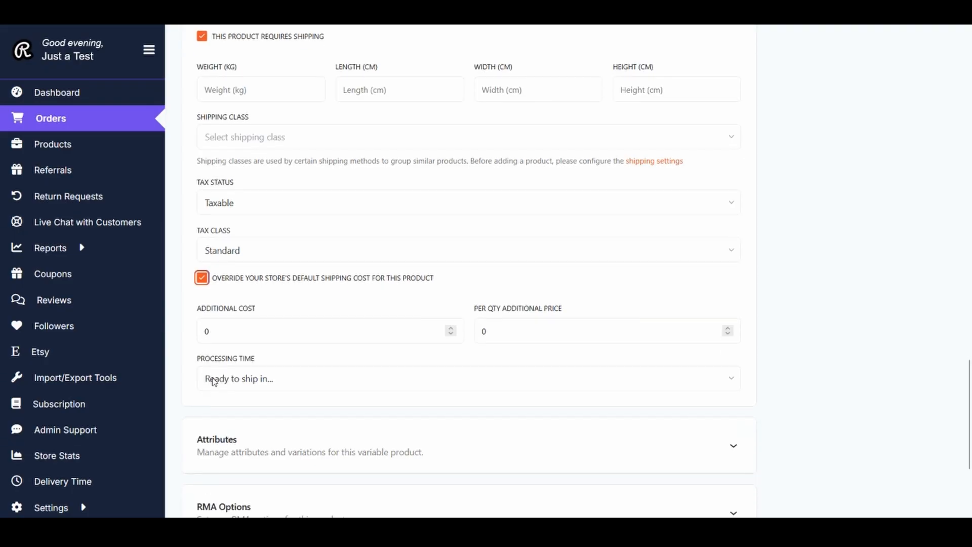
- Review the processing time options, select "Ready to ship in...", and collapse the Shipping and Tax section
{"action": "left_click", "coordinate": [232, 387]}
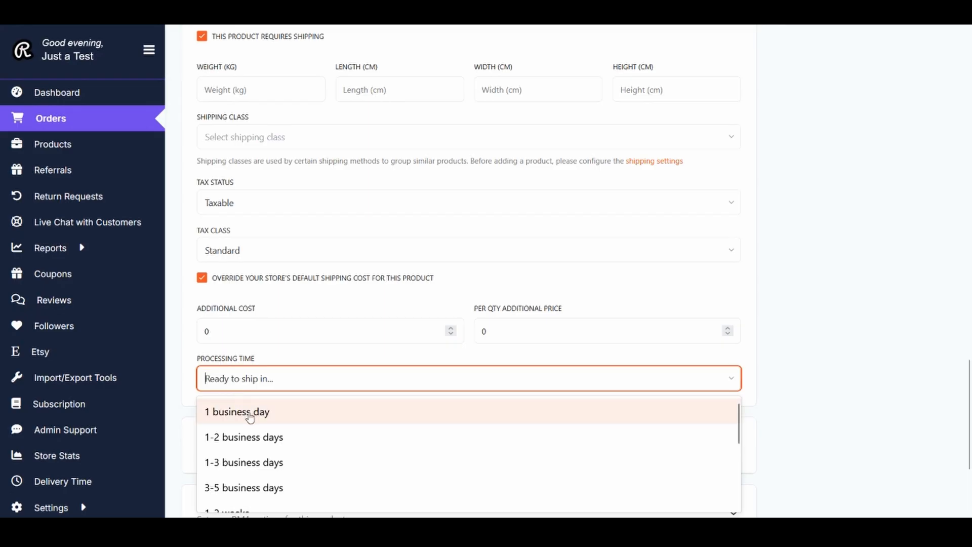
{"action": "scroll", "coordinate": [267, 443], "scroll_direction": "down", "scroll_amount": 3}
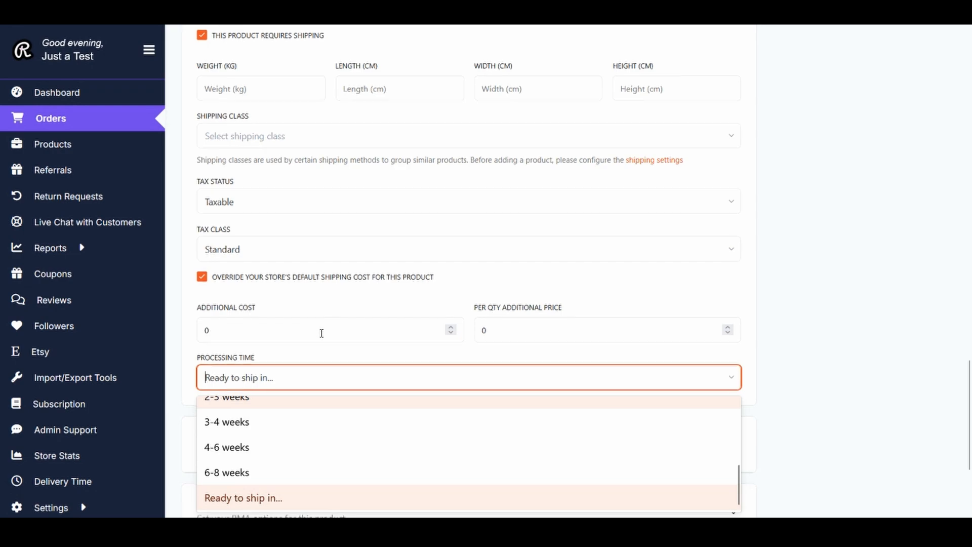
{"action": "scroll", "coordinate": [321, 332], "scroll_direction": "down", "scroll_amount": 3}
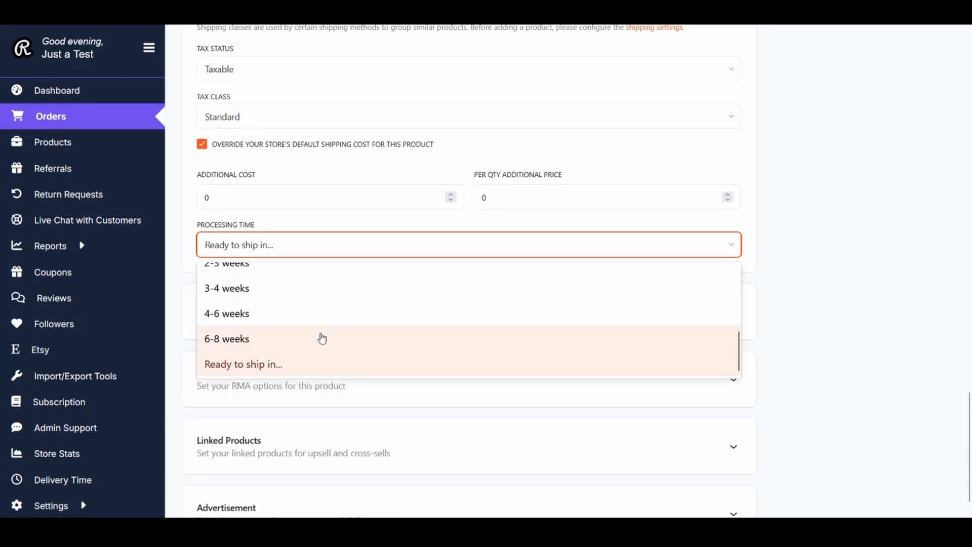
{"action": "left_click", "coordinate": [305, 365]}
{"action": "scroll", "coordinate": [308, 349], "scroll_direction": "up", "scroll_amount": 10}
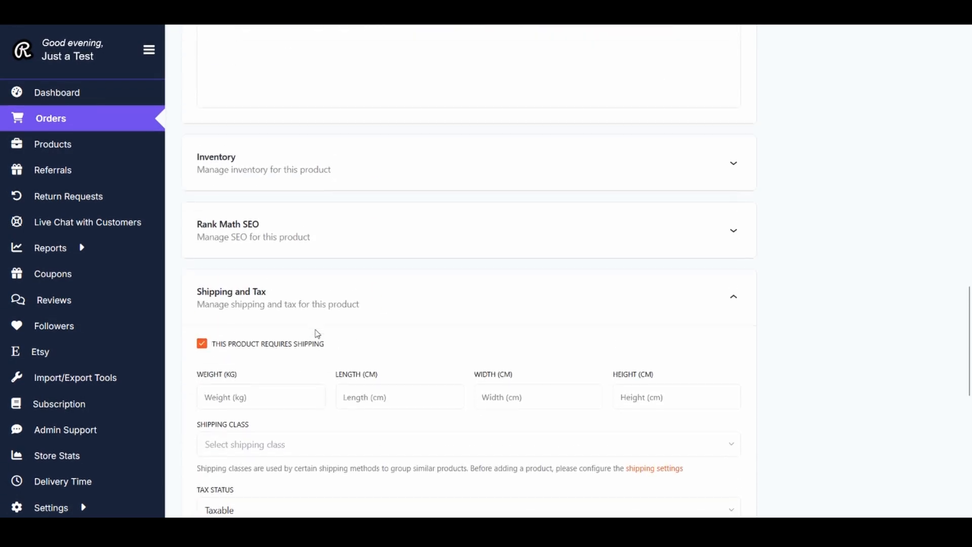
{"action": "left_click", "coordinate": [730, 313]}
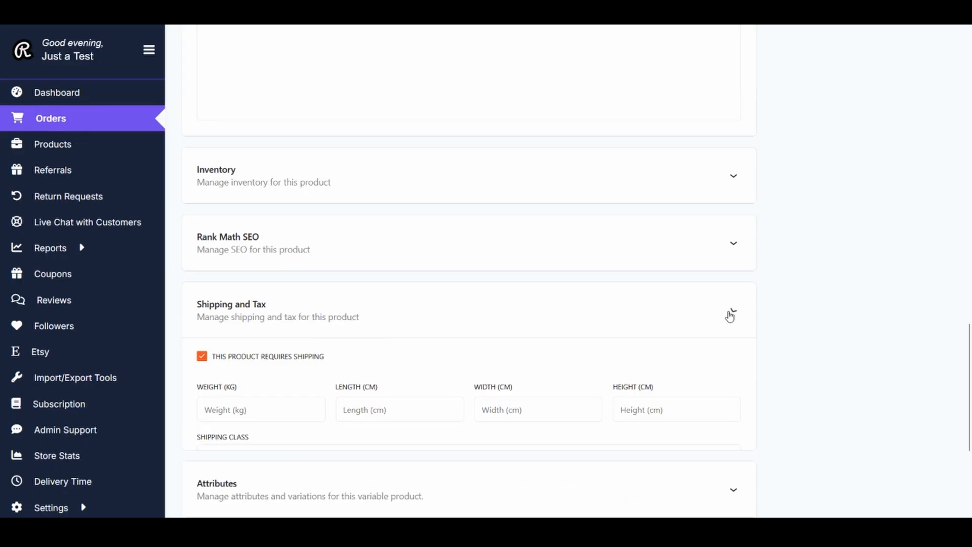
- Expand the Linked Products section, search the upsells for "card", and clear the search text
{"action": "scroll", "coordinate": [729, 314], "scroll_direction": "down", "scroll_amount": 2}
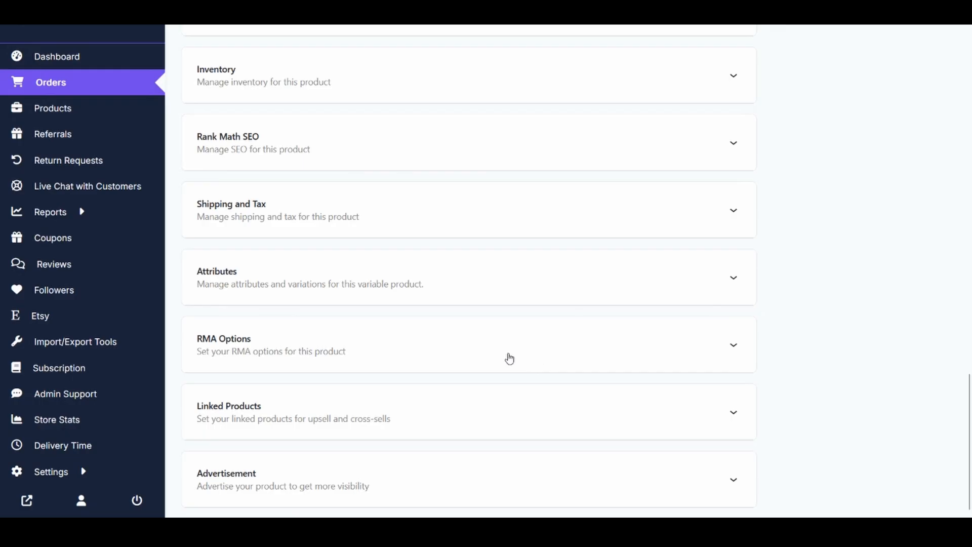
{"action": "scroll", "coordinate": [476, 381], "scroll_direction": "down", "scroll_amount": 1}
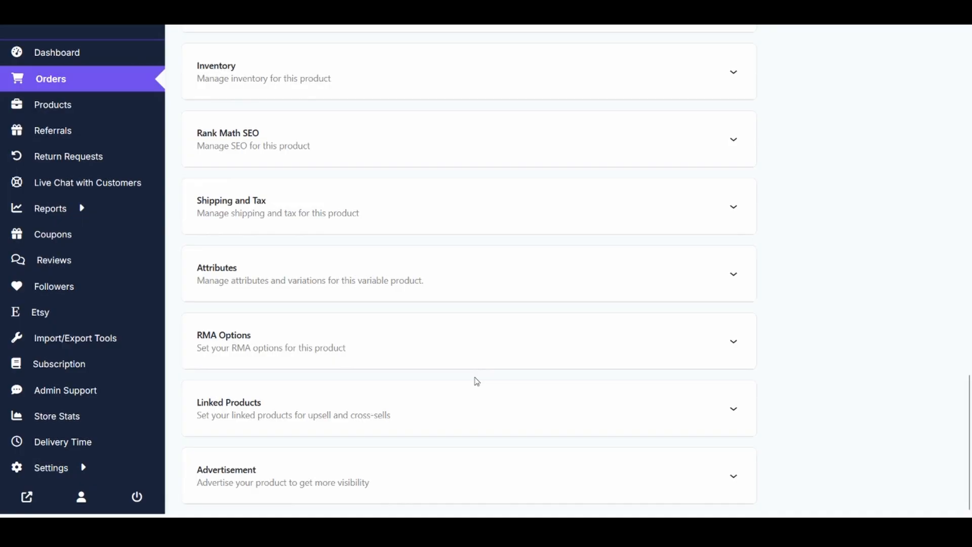
{"action": "left_click", "coordinate": [735, 412]}
{"action": "scroll", "coordinate": [737, 414], "scroll_direction": "down", "scroll_amount": 1}
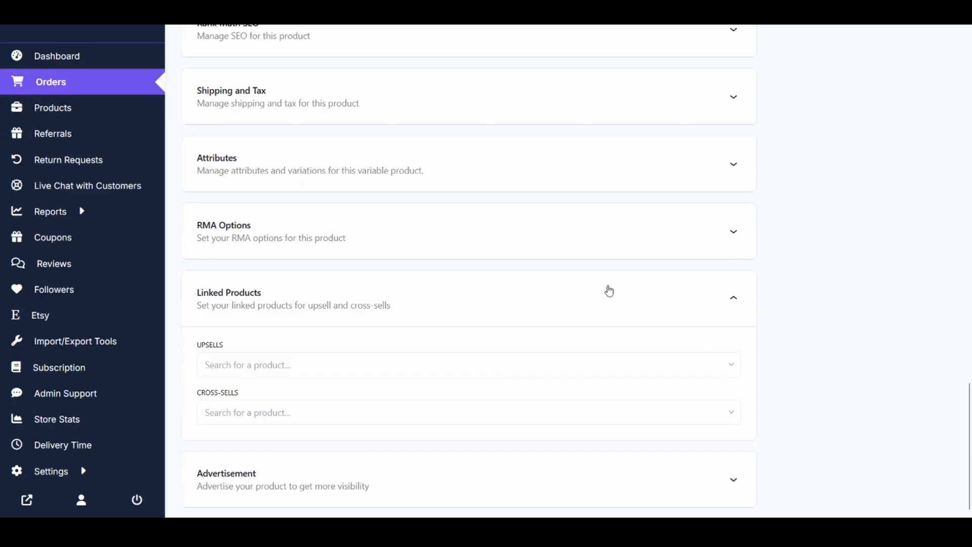
{"action": "left_click", "coordinate": [243, 368]}
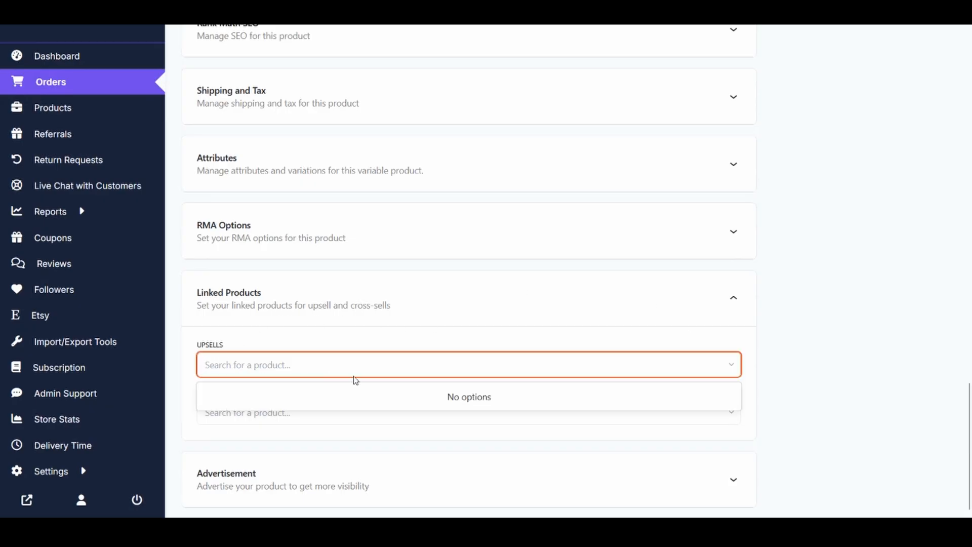
{"action": "type", "text": "card"}
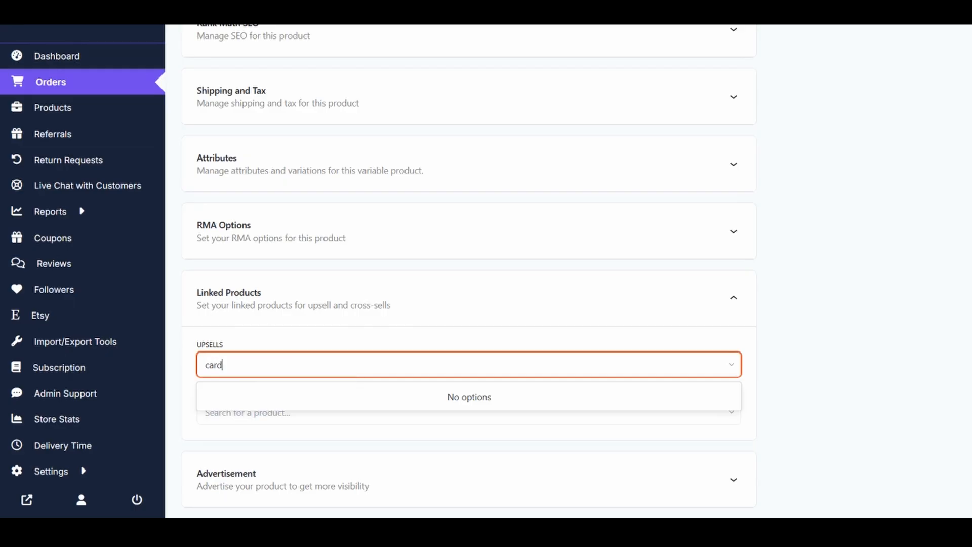
{"action": "key", "text": "BackSpace"}
{"action": "key", "text": "BackSpace"}
{"action": "key", "text": "BackSpace"}
{"action": "key", "text": "BackSpace"}
- Try the upsell searches "no other item" and "any item", clearing the search text after each one
{"action": "type", "text": "no other item"}
{"action": "key", "text": "BackSpace"}
{"action": "key", "text": "BackSpace"}
{"action": "key", "text": "BackSpace"}
{"action": "key", "text": "BackSpace"}
{"action": "key", "text": "BackSpace"}
{"action": "key", "text": "BackSpace"}
{"action": "key", "text": "BackSpace"}
{"action": "key", "text": "BackSpace"}
{"action": "key", "text": "BackSpace"}
{"action": "key", "text": "BackSpace"}
{"action": "key", "text": "BackSpace"}
{"action": "key", "text": "BackSpace"}
{"action": "key", "text": "BackSpace"}
{"action": "type", "text": "any item"}
{"action": "key", "text": "BackSpace"}
{"action": "key", "text": "BackSpace"}
{"action": "key", "text": "BackSpace"}
{"action": "key", "text": "BackSpace"}
{"action": "key", "text": "BackSpace"}
{"action": "key", "text": "BackSpace"}
{"action": "key", "text": "BackSpace"}
{"action": "key", "text": "BackSpace"}
{"action": "key", "text": "BackSpace"}
{"action": "left_click", "coordinate": [462, 340]}
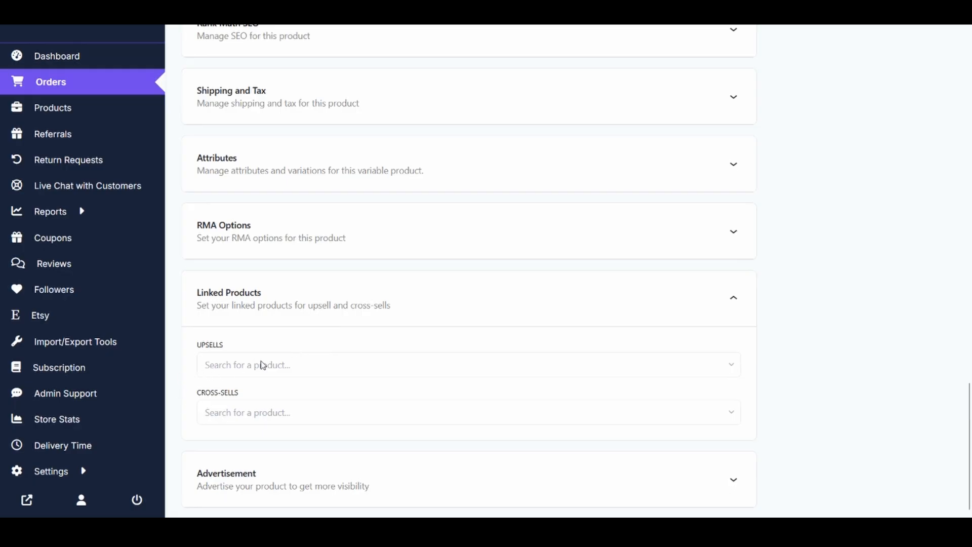
- Check the upsells and cross-sells product lists and collapse the Linked Products section
{"action": "left_click", "coordinate": [733, 371]}
{"action": "left_click", "coordinate": [733, 371]}
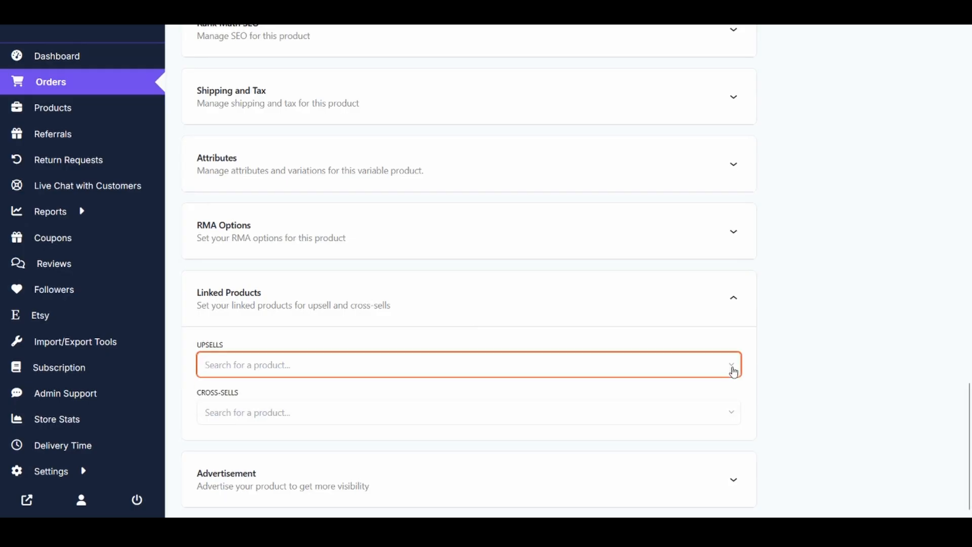
{"action": "left_click", "coordinate": [736, 415]}
{"action": "left_click", "coordinate": [734, 413]}
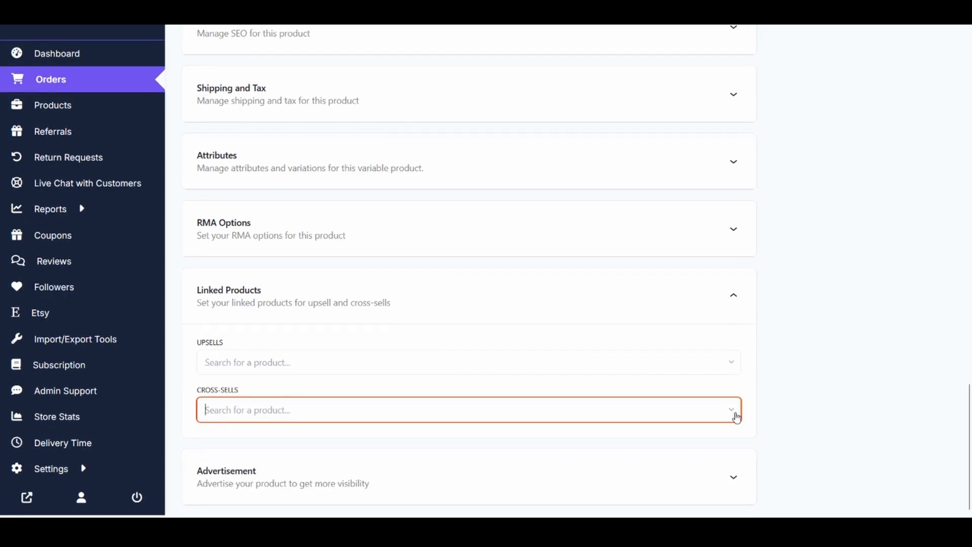
{"action": "left_click", "coordinate": [733, 301]}
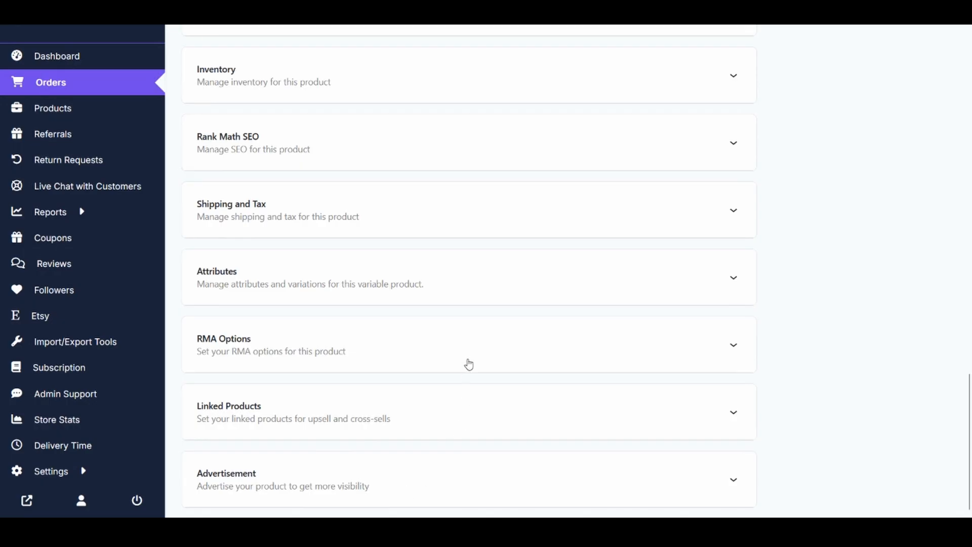
- Switch the product status to Draft and back to Publish, and set its visibility to Visible
{"action": "scroll", "coordinate": [466, 363], "scroll_direction": "up", "scroll_amount": 10}
{"action": "scroll", "coordinate": [466, 361], "scroll_direction": "up", "scroll_amount": 5}
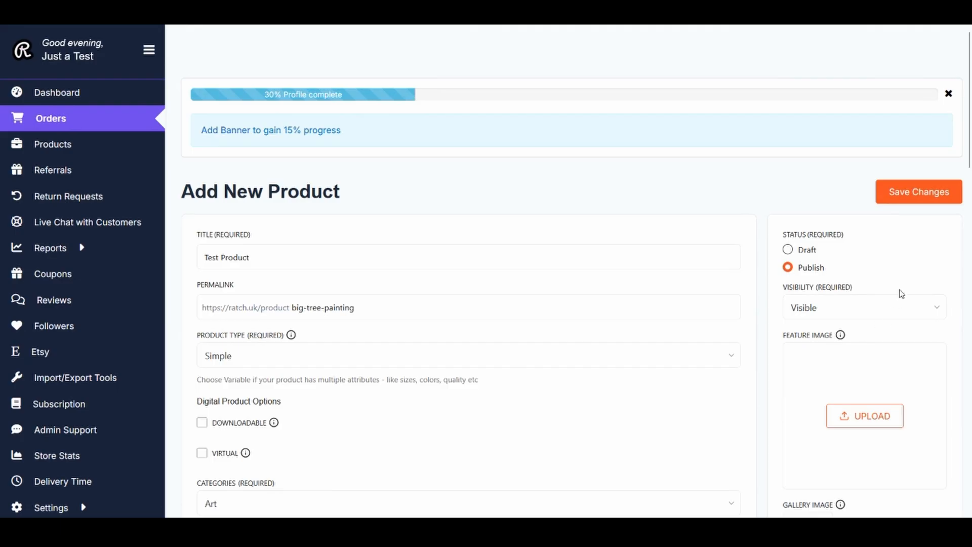
{"action": "left_click", "coordinate": [789, 250]}
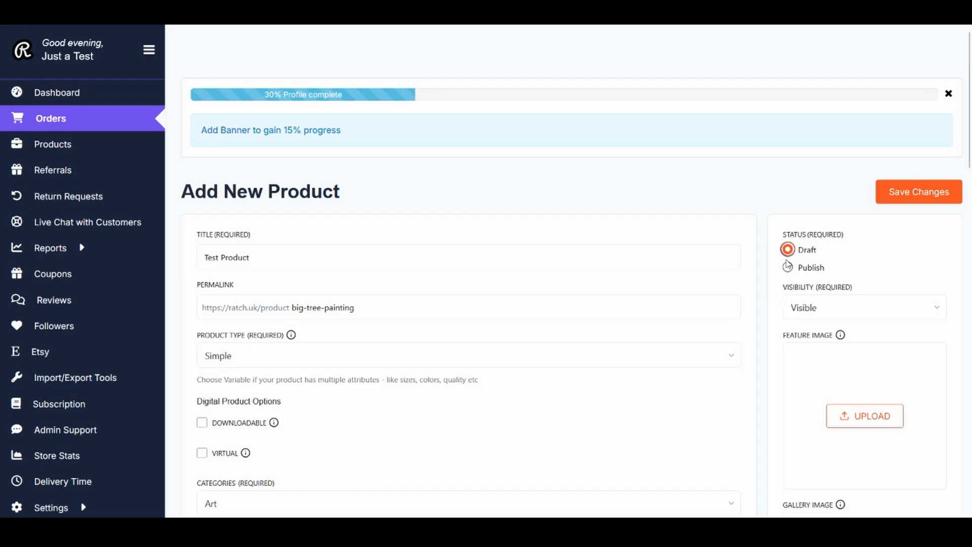
{"action": "left_click", "coordinate": [787, 268]}
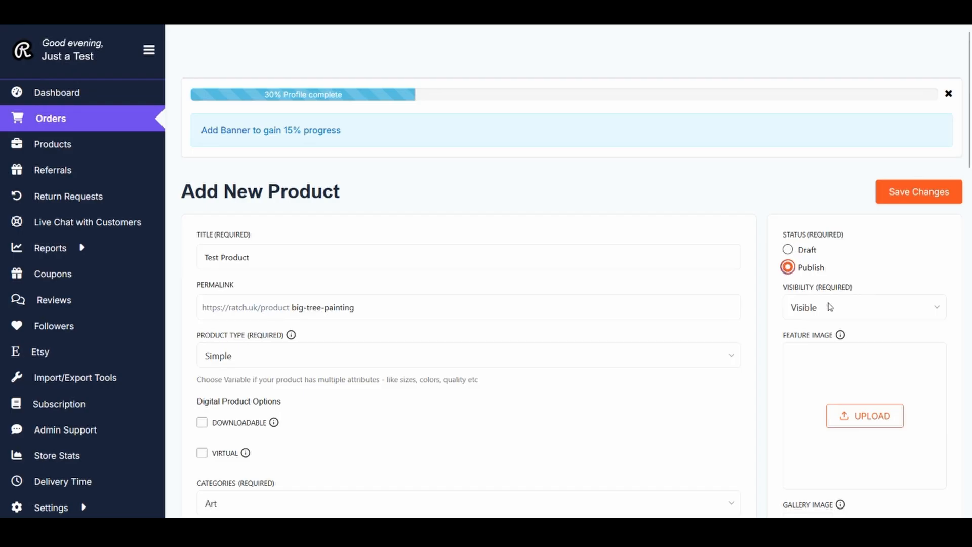
{"action": "left_click", "coordinate": [872, 308]}
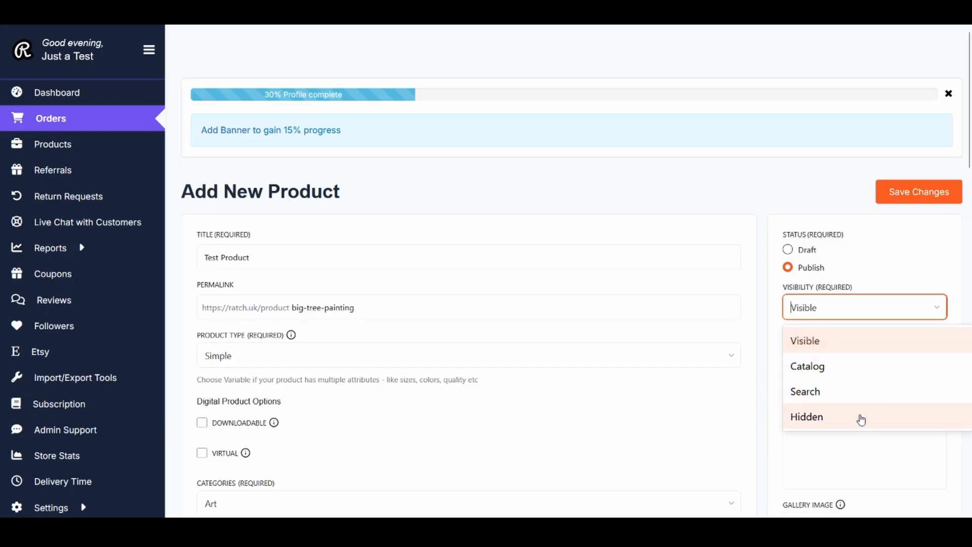
{"action": "left_click", "coordinate": [854, 352]}
- Upload the image Batman™-Arkham-Origins.url_.png to the media library and use it as the product's feature image
{"action": "scroll", "coordinate": [853, 349], "scroll_direction": "down", "scroll_amount": 3}
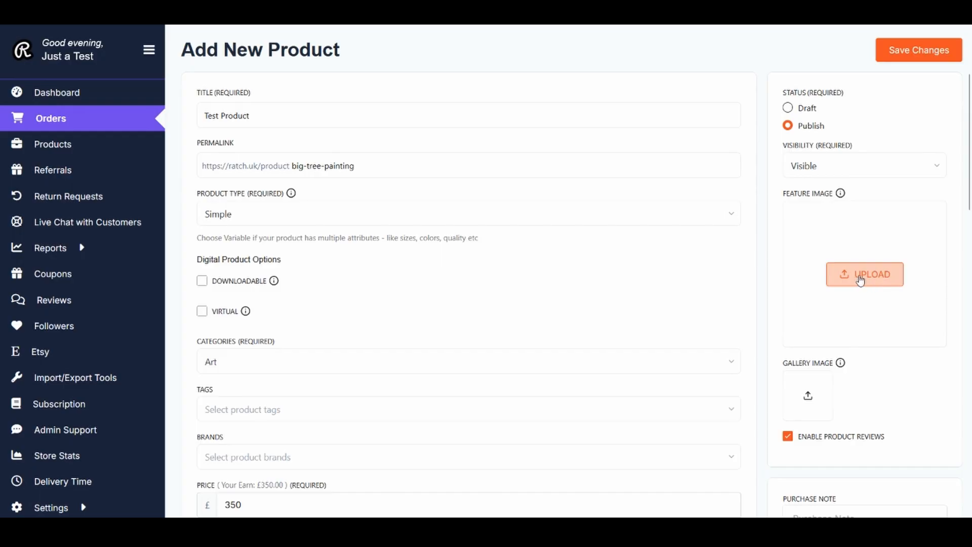
{"action": "left_click", "coordinate": [859, 280]}
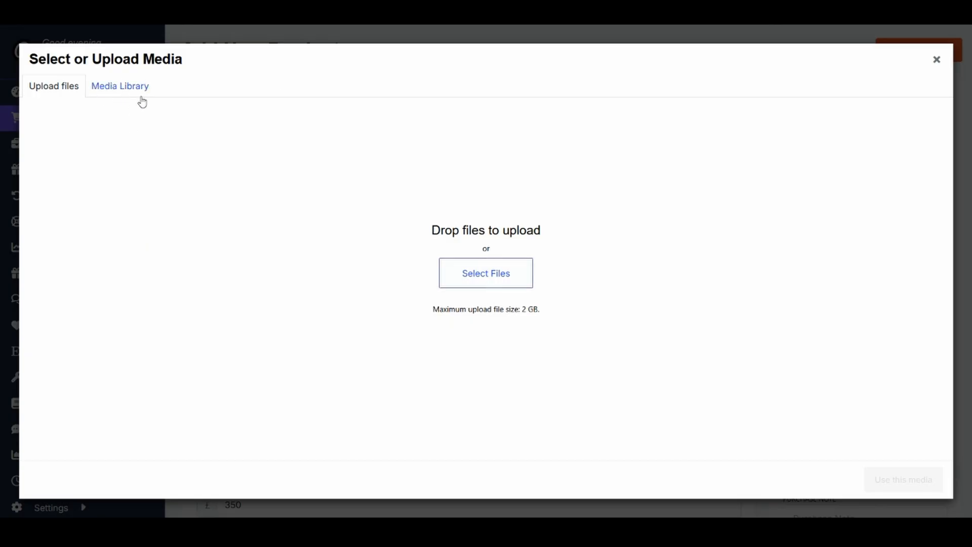
{"action": "left_click", "coordinate": [120, 92]}
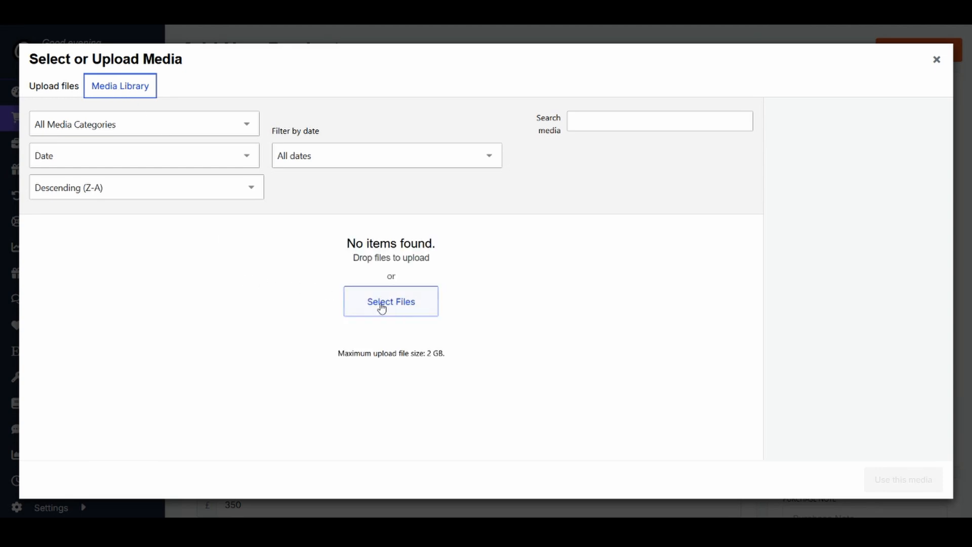
{"action": "left_click", "coordinate": [385, 306]}
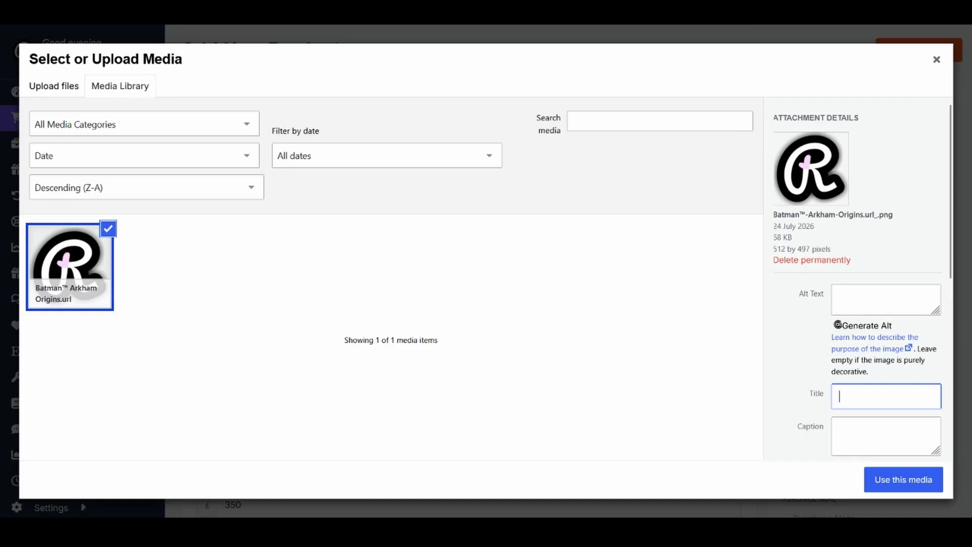
{"action": "scroll", "coordinate": [802, 352], "scroll_direction": "down", "scroll_amount": 1}
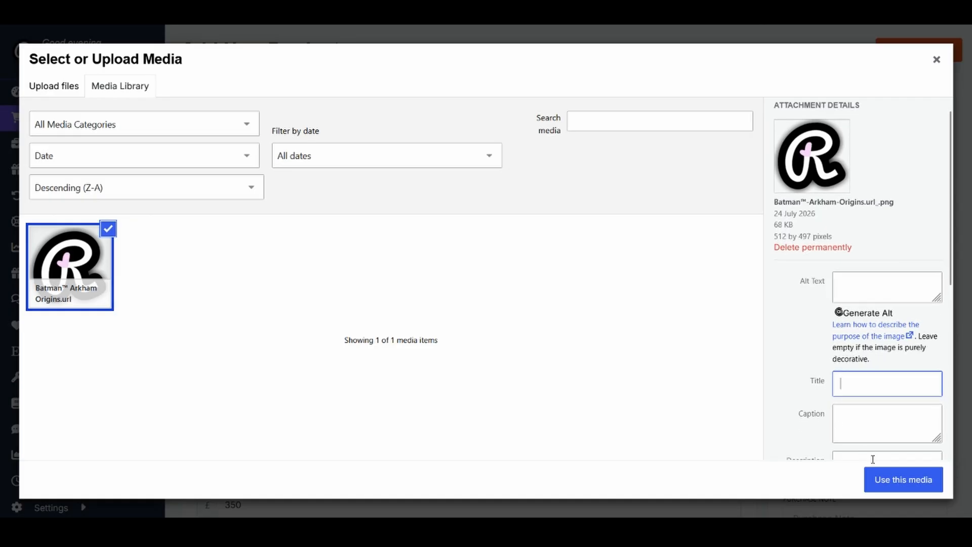
{"action": "left_click", "coordinate": [885, 483]}
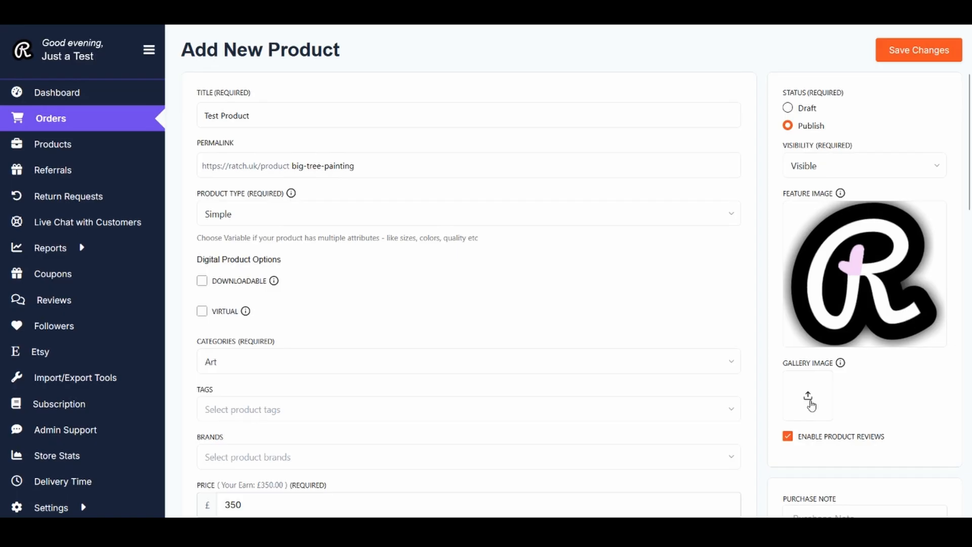
- Add the uploaded R logo image from the media library as the product's gallery image
{"action": "scroll", "coordinate": [811, 404], "scroll_direction": "down", "scroll_amount": 2}
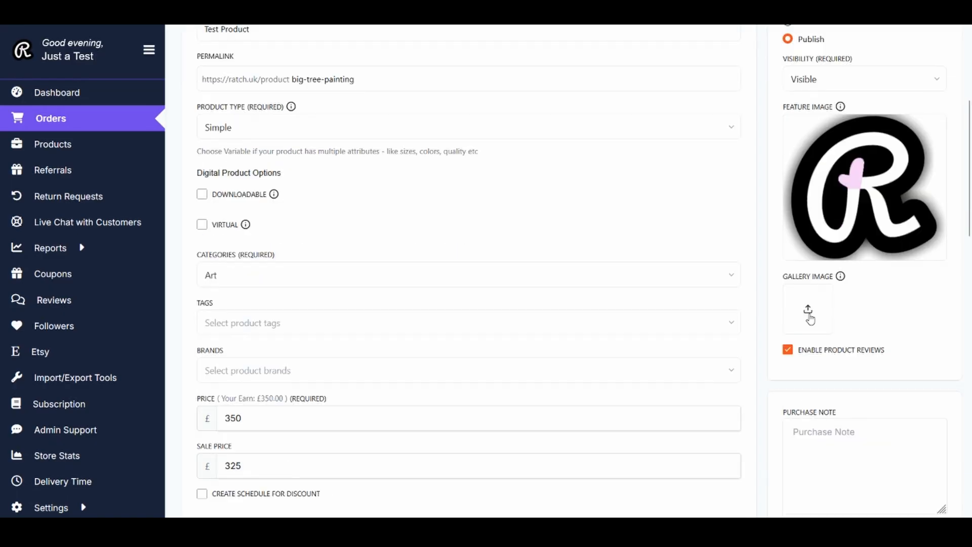
{"action": "left_click", "coordinate": [807, 311]}
{"action": "left_click", "coordinate": [97, 254]}
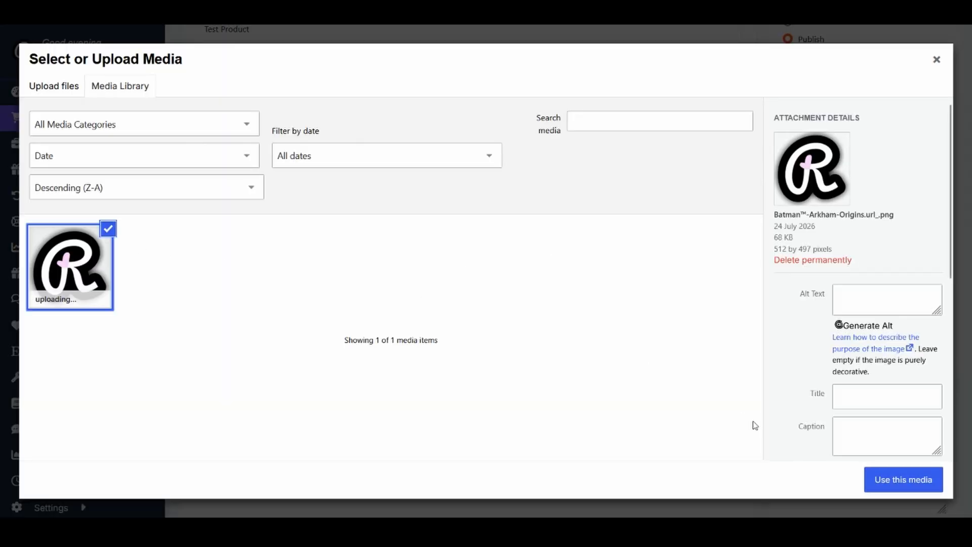
{"action": "left_click", "coordinate": [916, 478]}
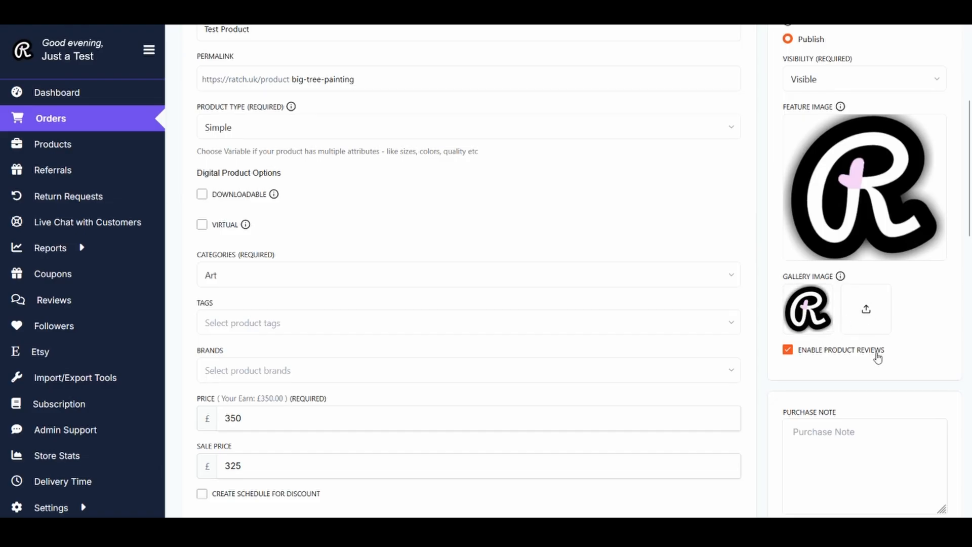
- Disable product reviews for this product
{"action": "left_click", "coordinate": [788, 351]}
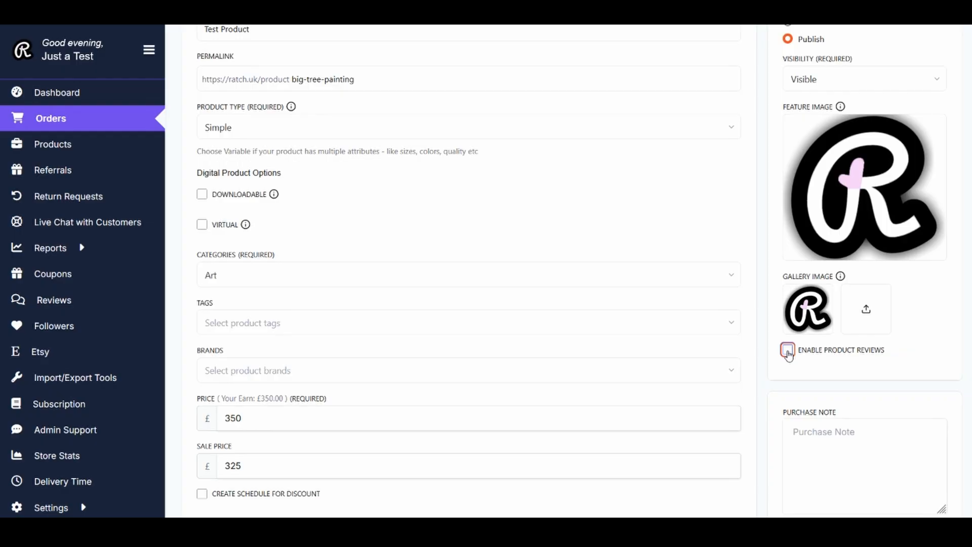
{"action": "left_click", "coordinate": [787, 352]}
{"action": "left_click", "coordinate": [787, 352]}
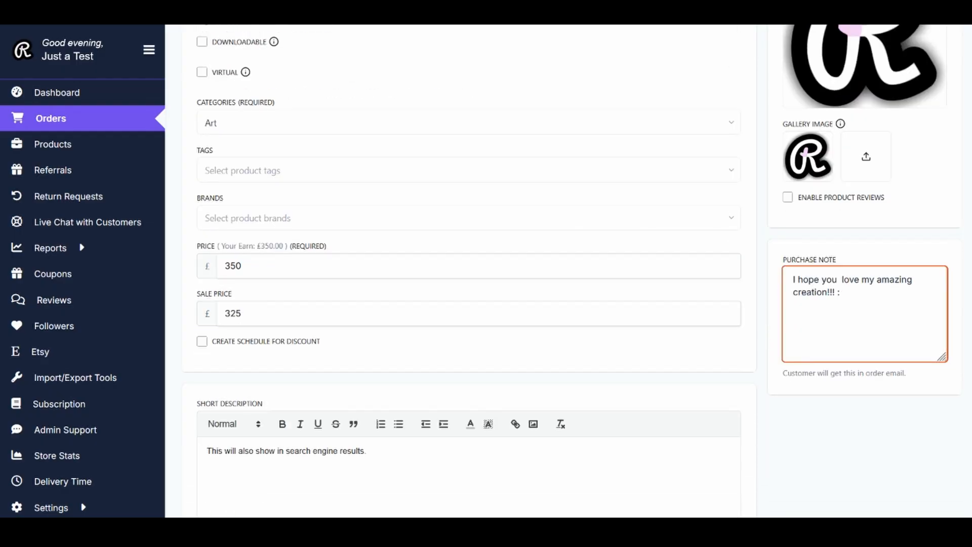
- Clear all the text from the purchase note
{"action": "type", "text": ":"}
{"action": "key", "text": "BackSpace"}
{"action": "key", "text": "BackSpace"}
{"action": "key", "text": "BackSpace"}
{"action": "key", "text": "BackSpace"}
{"action": "key", "text": "BackSpace"}
{"action": "key", "text": "BackSpace"}
{"action": "key", "text": "BackSpace"}
{"action": "key", "text": "BackSpace"}
{"action": "key", "text": "BackSpace"}
{"action": "key", "text": "BackSpace"}
{"action": "key", "text": "BackSpace"}
{"action": "key", "text": "BackSpace"}
{"action": "key", "text": "BackSpace"}
{"action": "key", "text": "BackSpace"}
{"action": "key", "text": "BackSpace"}
{"action": "key", "text": "BackSpace"}
{"action": "key", "text": "BackSpace"}
{"action": "key", "text": "BackSpace"}
{"action": "key", "text": "BackSpace"}
{"action": "key", "text": "BackSpace"}
{"action": "key", "text": "BackSpace"}
{"action": "key", "text": "BackSpace"}
{"action": "key", "text": "BackSpace"}
{"action": "key", "text": "BackSpace"}
{"action": "key", "text": "BackSpace"}
{"action": "key", "text": "BackSpace"}
{"action": "key", "text": "BackSpace"}
{"action": "key", "text": "BackSpace"}
{"action": "key", "text": "BackSpace"}
{"action": "key", "text": "BackSpace"}
{"action": "key", "text": "BackSpace"}
{"action": "key", "text": "BackSpace"}
{"action": "key", "text": "BackSpace"}
{"action": "key", "text": "BackSpace"}
{"action": "key", "text": "BackSpace"}
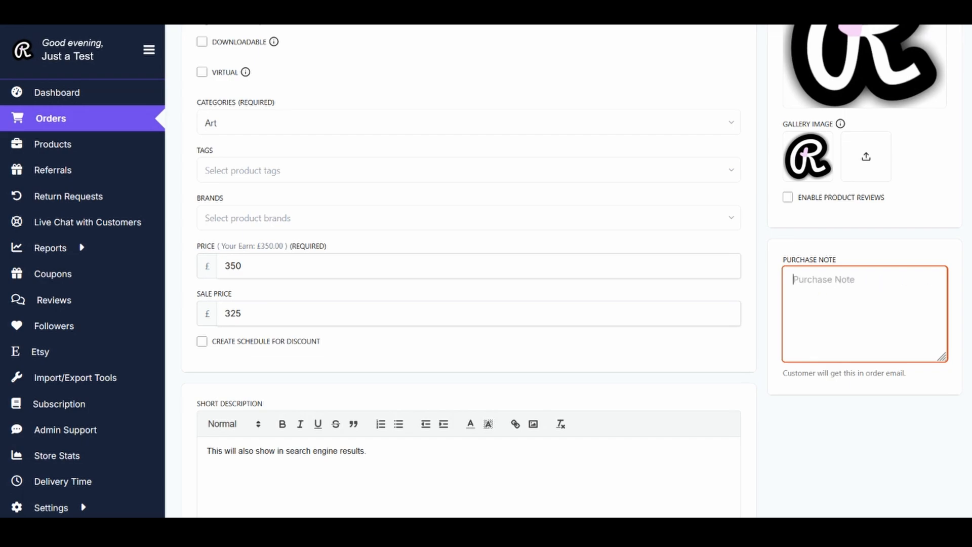
- Save the new product to the store
{"action": "scroll", "coordinate": [572, 253], "scroll_direction": "down", "scroll_amount": 3}
{"action": "scroll", "coordinate": [572, 271], "scroll_direction": "down", "scroll_amount": 3}
{"action": "scroll", "coordinate": [572, 271], "scroll_direction": "up", "scroll_amount": 13}
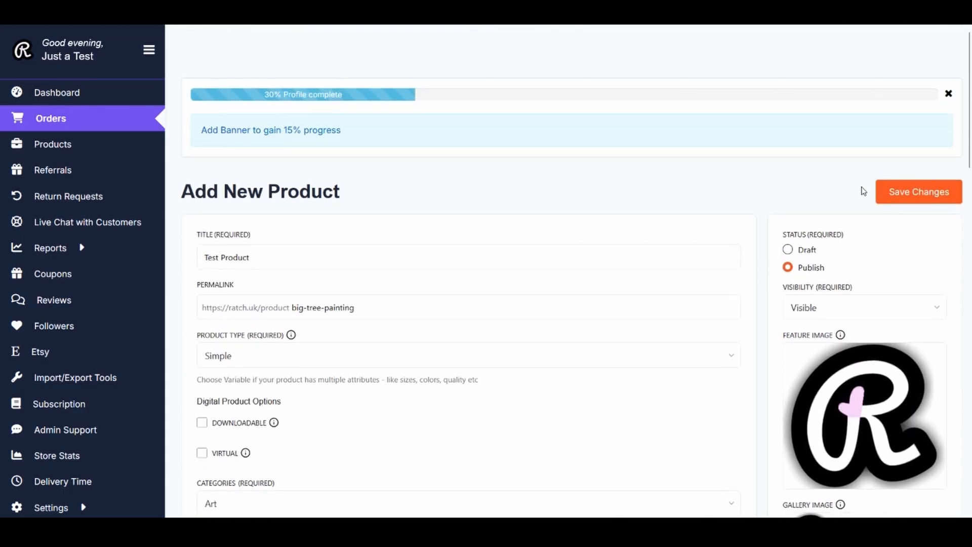
{"action": "left_click", "coordinate": [916, 196]}
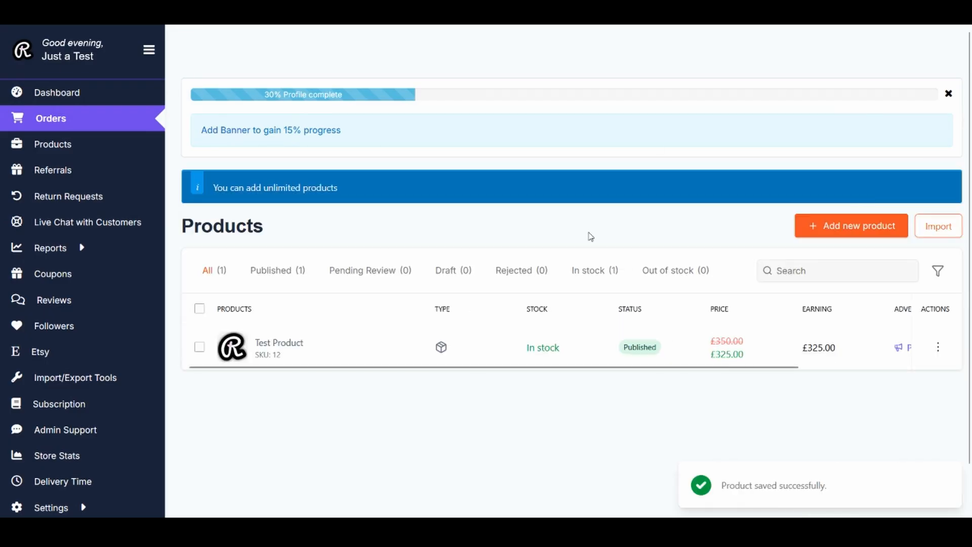
- Quick edit Test Product from the product list and clear its sale price
{"action": "scroll", "coordinate": [588, 235], "scroll_direction": "down", "scroll_amount": 1}
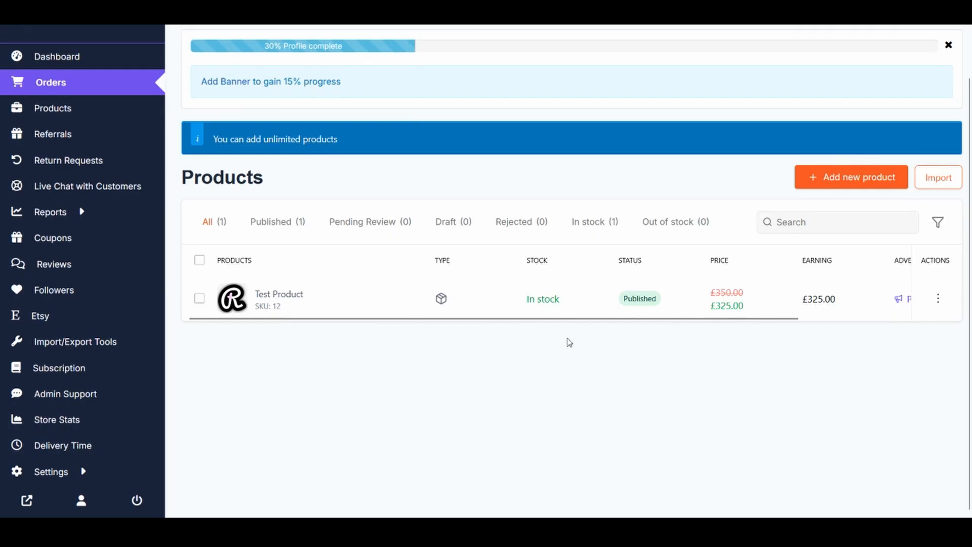
{"action": "scroll", "coordinate": [440, 302], "scroll_direction": "right", "scroll_amount": 5}
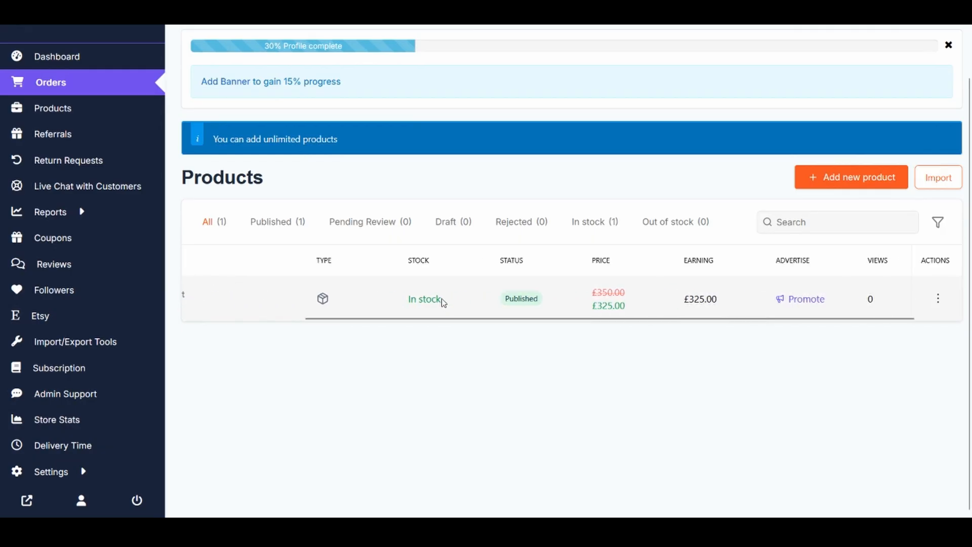
{"action": "scroll", "coordinate": [443, 302], "scroll_direction": "right", "scroll_amount": 2}
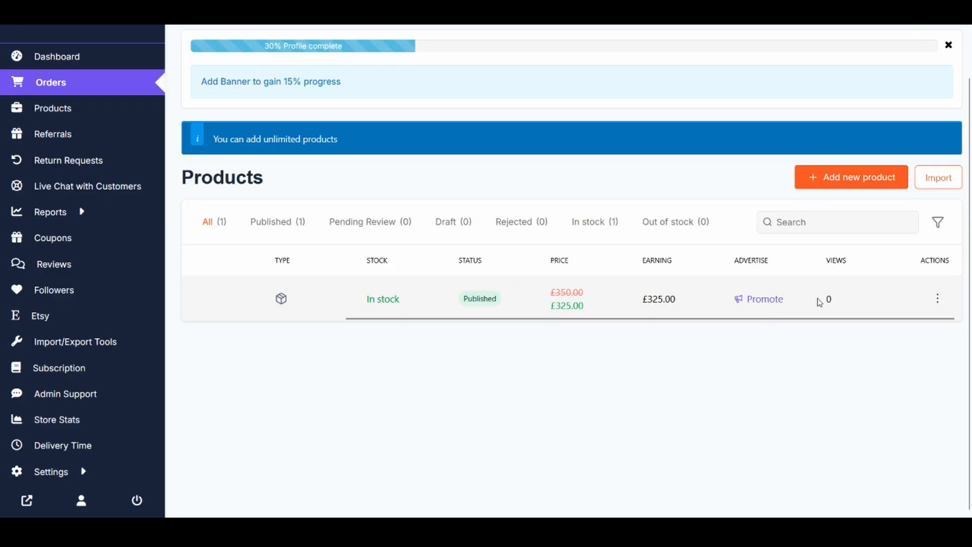
{"action": "left_click", "coordinate": [941, 301]}
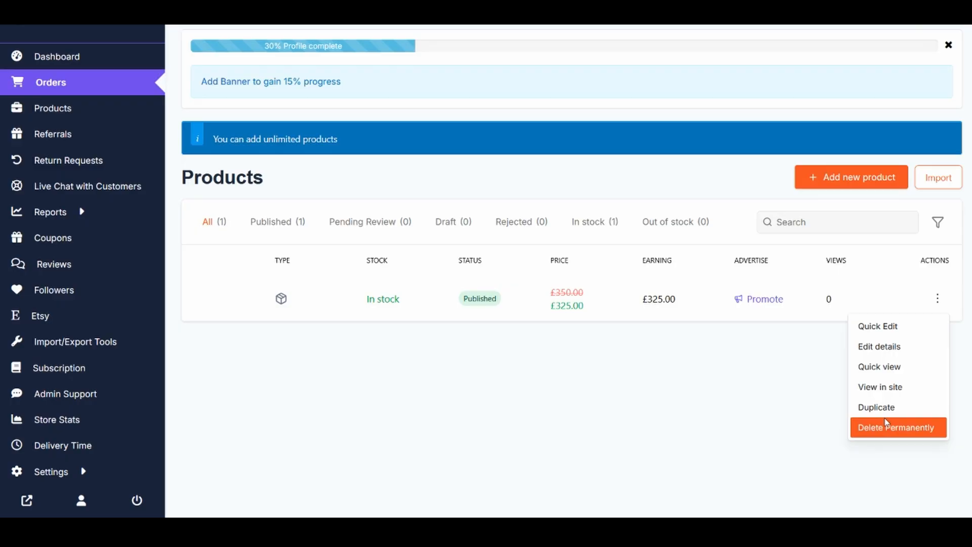
{"action": "left_click", "coordinate": [892, 326]}
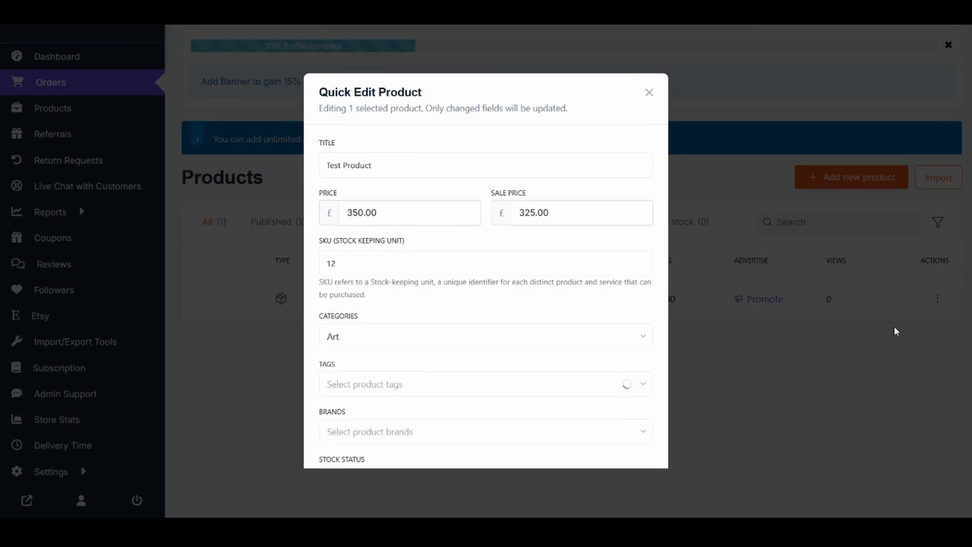
{"action": "left_click", "coordinate": [606, 206]}
{"action": "key", "text": "BackSpace"}
{"action": "key", "text": "BackSpace"}
{"action": "key", "text": "BackSpace"}
{"action": "key", "text": "BackSpace"}
{"action": "key", "text": "BackSpace"}
{"action": "key", "text": "BackSpace"}
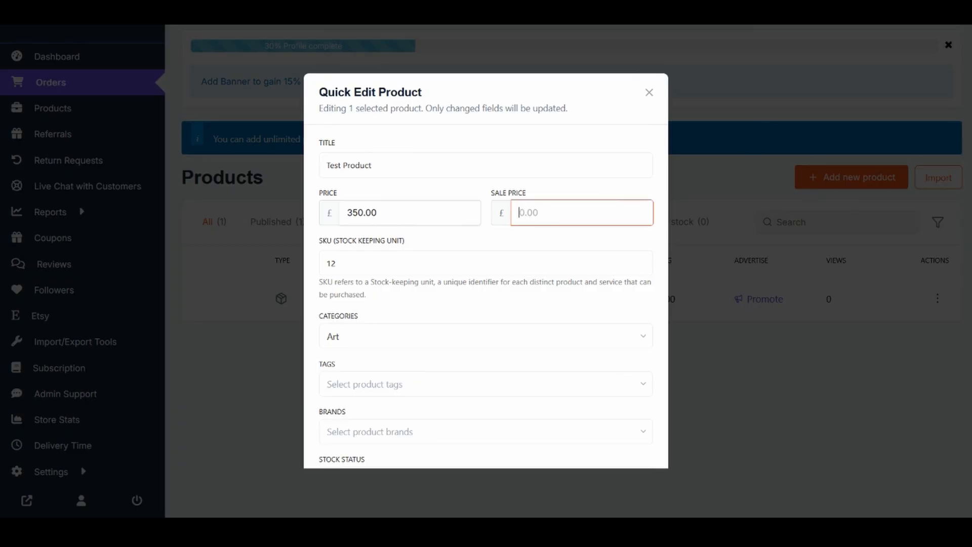
{"action": "key", "text": "Tab"}
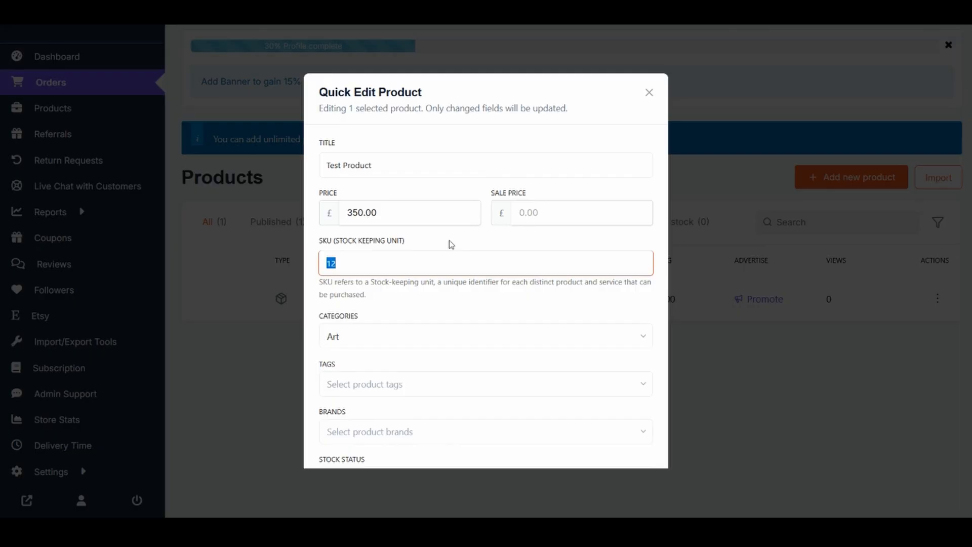
- Review the remaining quick-edit fields, from categories to visibility, and update the product
{"action": "scroll", "coordinate": [451, 246], "scroll_direction": "down", "scroll_amount": 5}
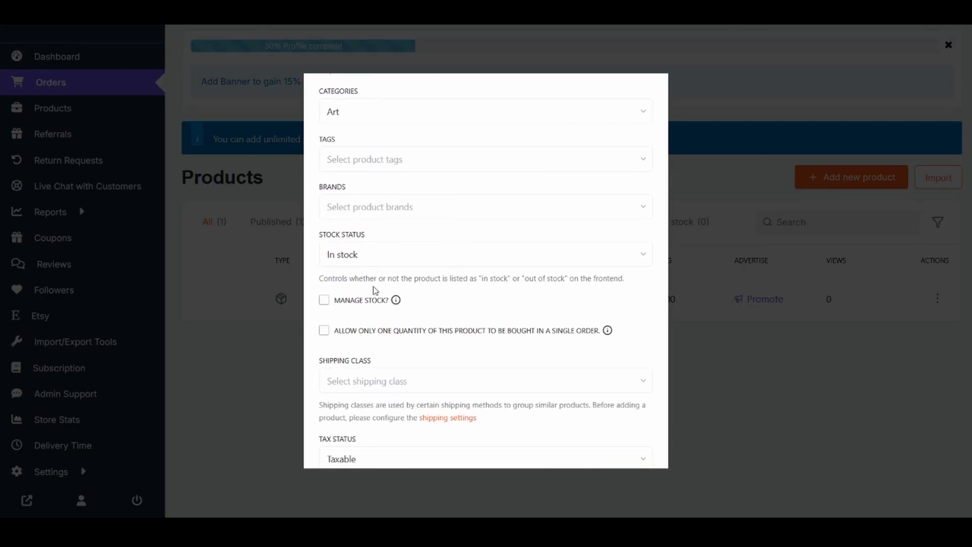
{"action": "scroll", "coordinate": [438, 364], "scroll_direction": "down", "scroll_amount": 5}
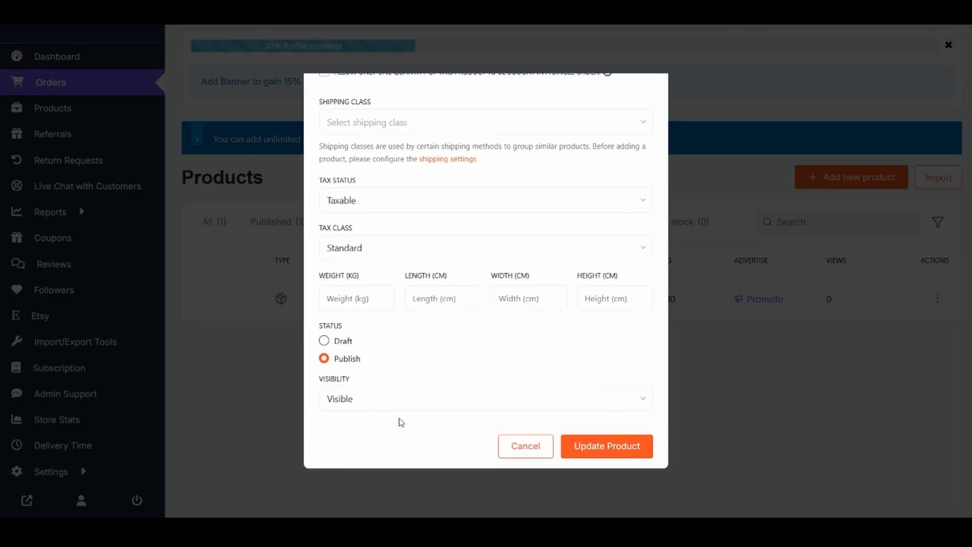
{"action": "scroll", "coordinate": [431, 342], "scroll_direction": "up", "scroll_amount": 5}
{"action": "scroll", "coordinate": [440, 347], "scroll_direction": "down", "scroll_amount": 5}
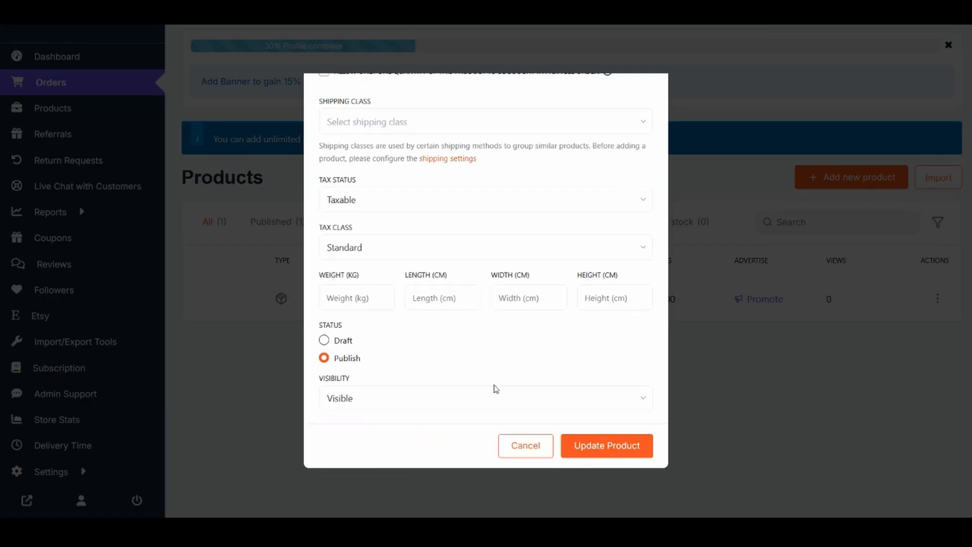
{"action": "left_click", "coordinate": [609, 455]}
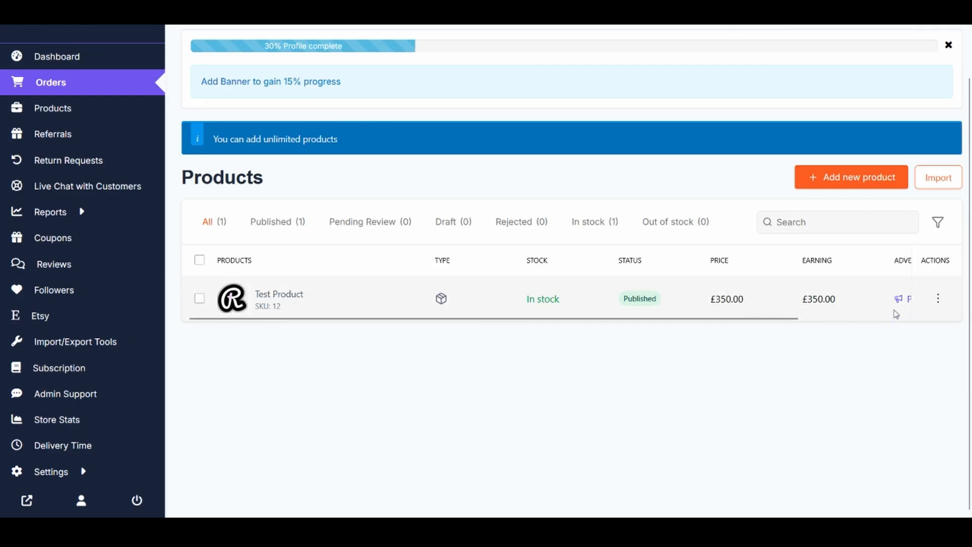
- Open the full details of Test Product, look through the form and update the product
{"action": "left_click", "coordinate": [937, 298]}
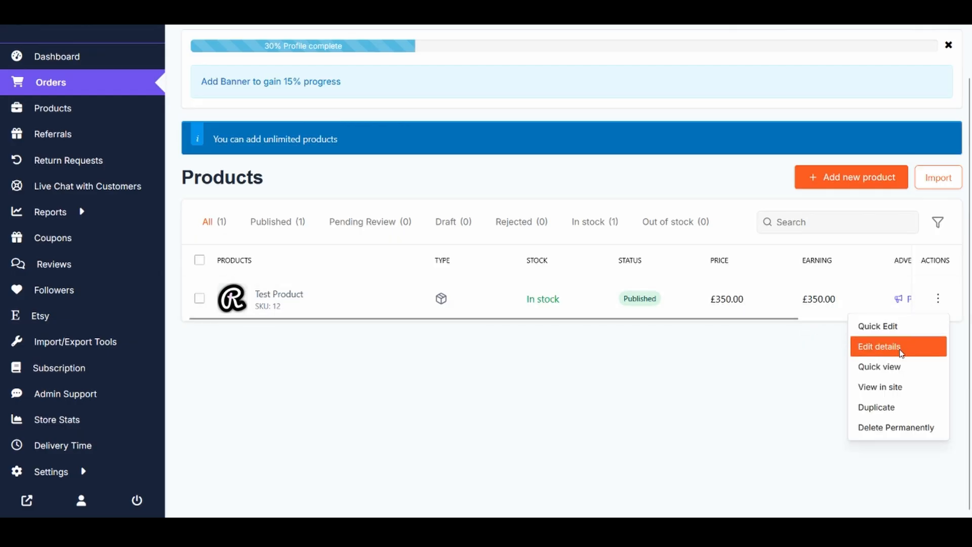
{"action": "left_click", "coordinate": [901, 349]}
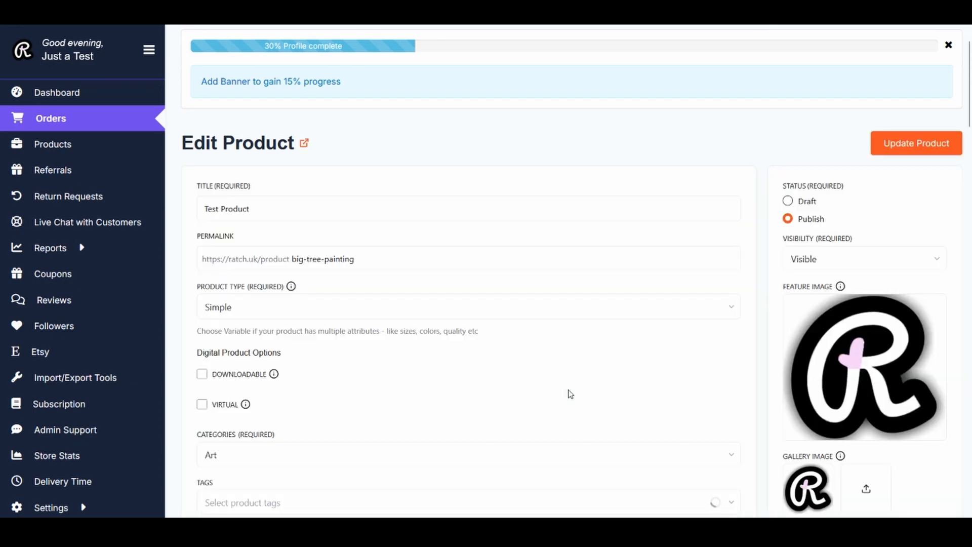
{"action": "scroll", "coordinate": [570, 393], "scroll_direction": "down", "scroll_amount": 12}
{"action": "scroll", "coordinate": [570, 394], "scroll_direction": "up", "scroll_amount": 15}
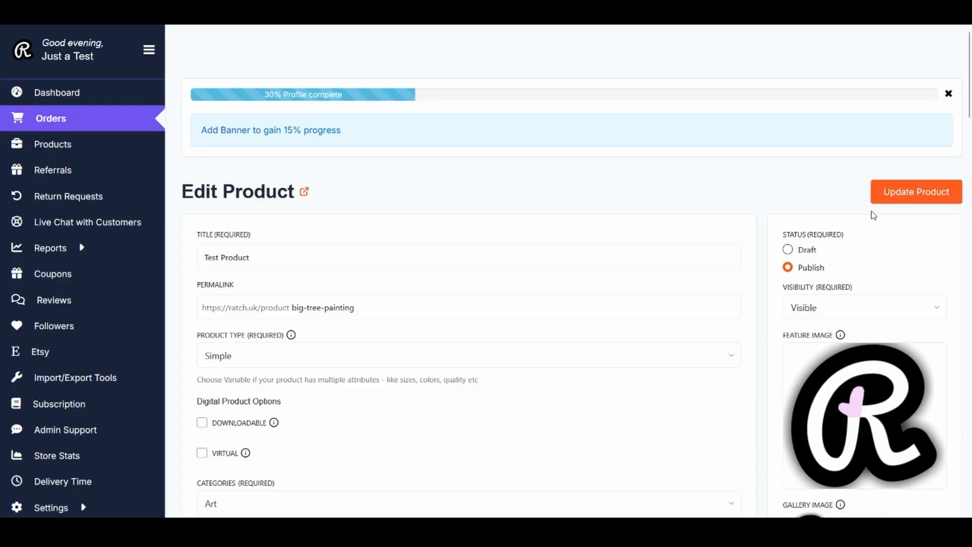
{"action": "left_click", "coordinate": [900, 191]}
- Check the product info of Test Product in its quick view and close the summary
{"action": "left_click", "coordinate": [937, 309]}
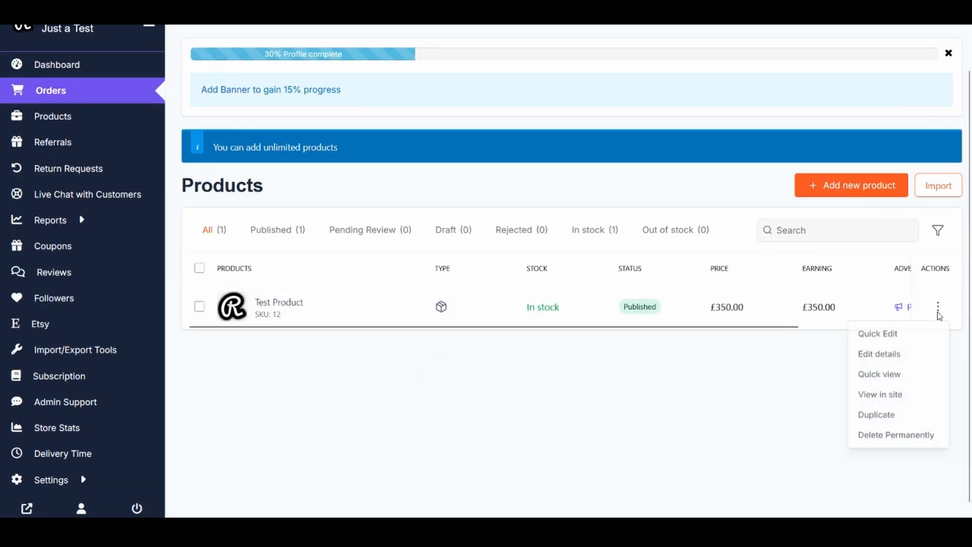
{"action": "left_click", "coordinate": [911, 375]}
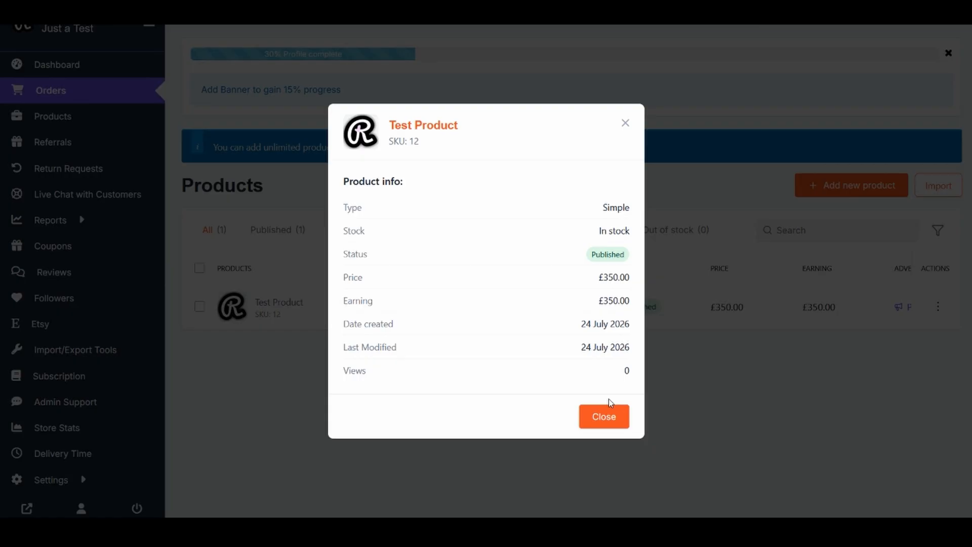
{"action": "left_click", "coordinate": [607, 419]}
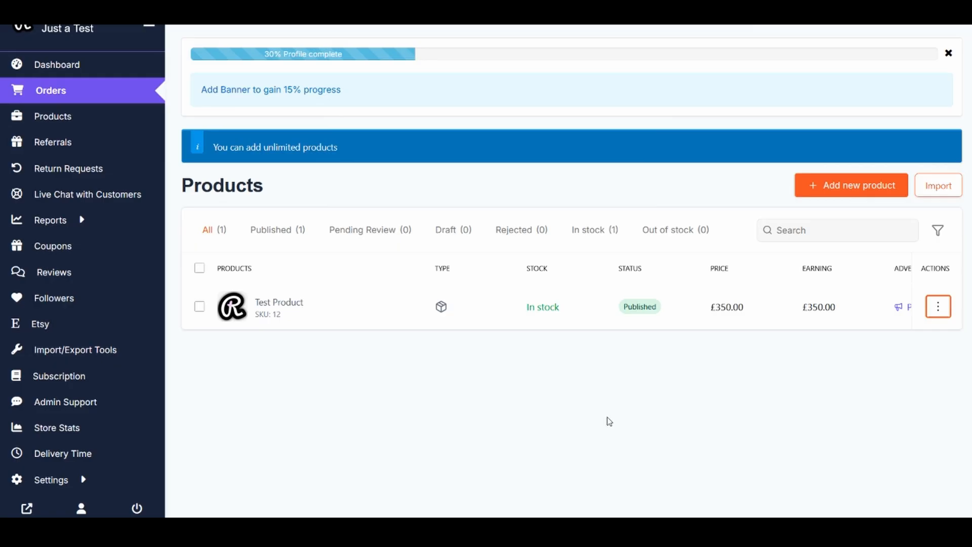
- View Test Product on the live site and examine its price, short description, images and product information sections
{"action": "left_click", "coordinate": [938, 306]}
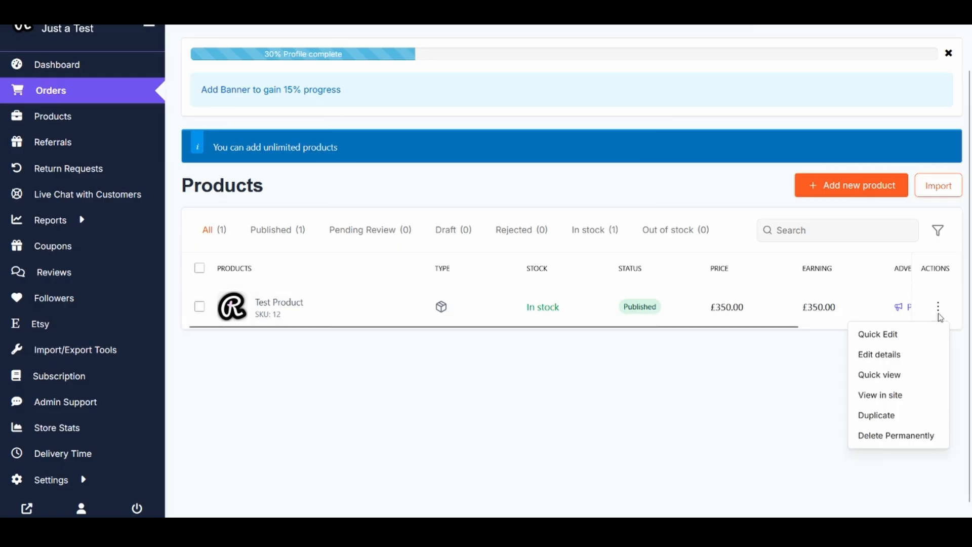
{"action": "left_click", "coordinate": [879, 395]}
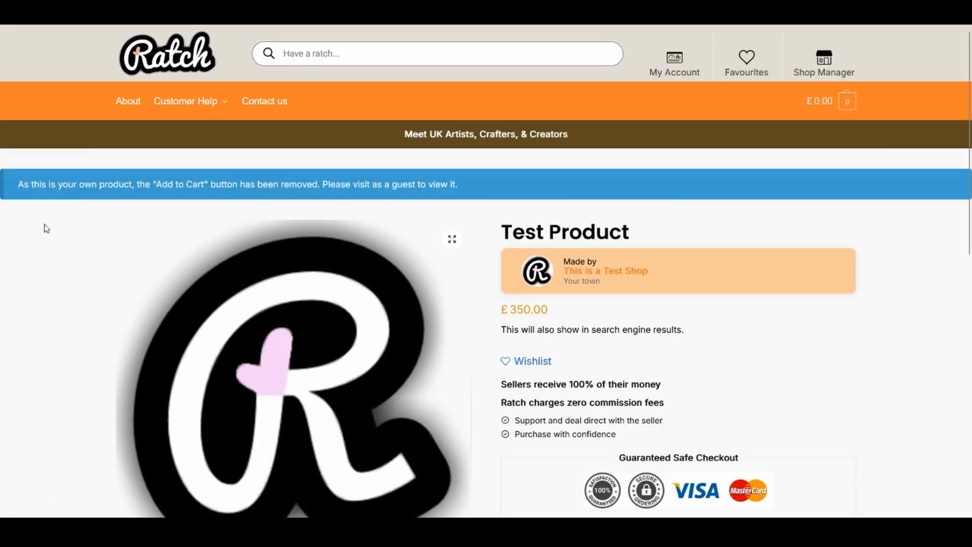
{"action": "scroll", "coordinate": [84, 252], "scroll_direction": "down", "scroll_amount": 2}
{"action": "scroll", "coordinate": [84, 252], "scroll_direction": "down", "scroll_amount": 2}
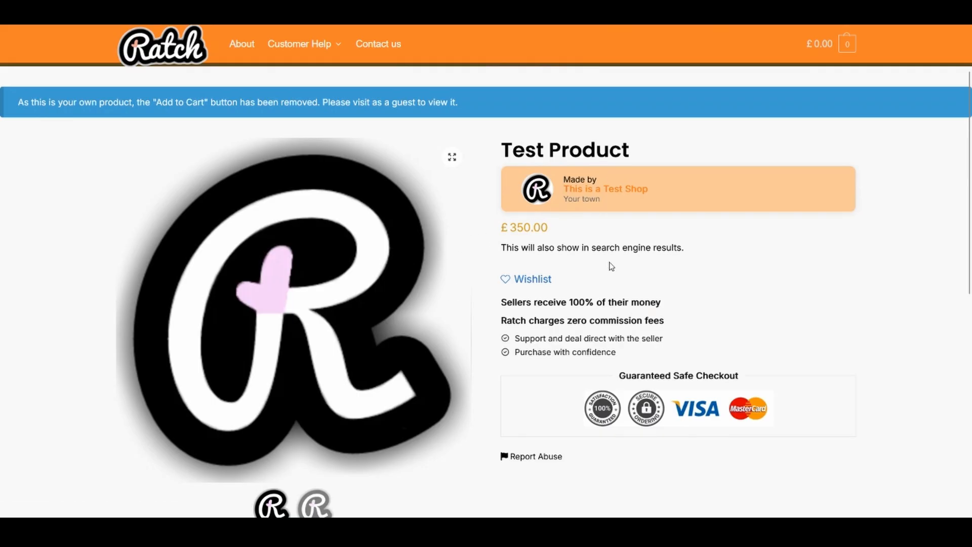
{"action": "scroll", "coordinate": [611, 266], "scroll_direction": "down", "scroll_amount": 3}
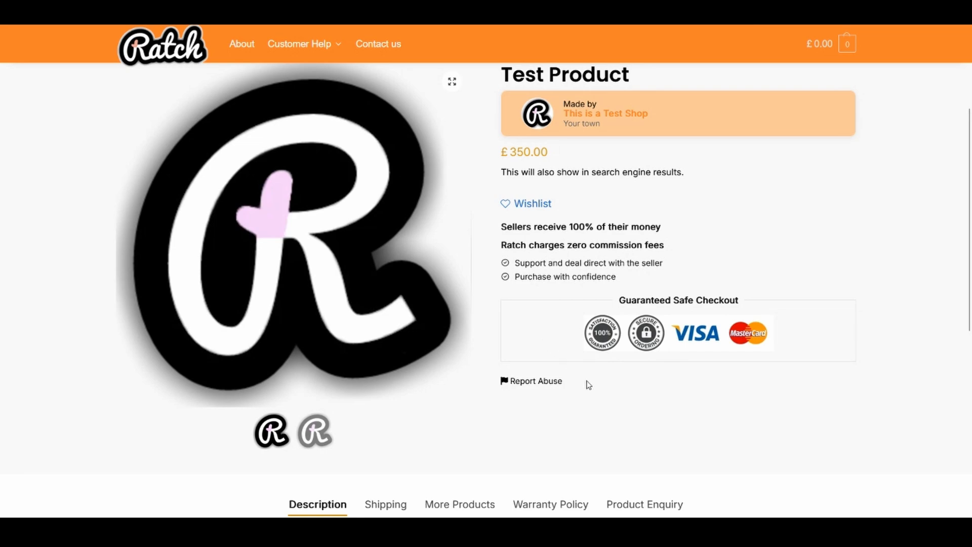
{"action": "scroll", "coordinate": [587, 384], "scroll_direction": "down", "scroll_amount": 1}
{"action": "scroll", "coordinate": [587, 385], "scroll_direction": "down", "scroll_amount": 1}
{"action": "scroll", "coordinate": [586, 384], "scroll_direction": "up", "scroll_amount": 5}
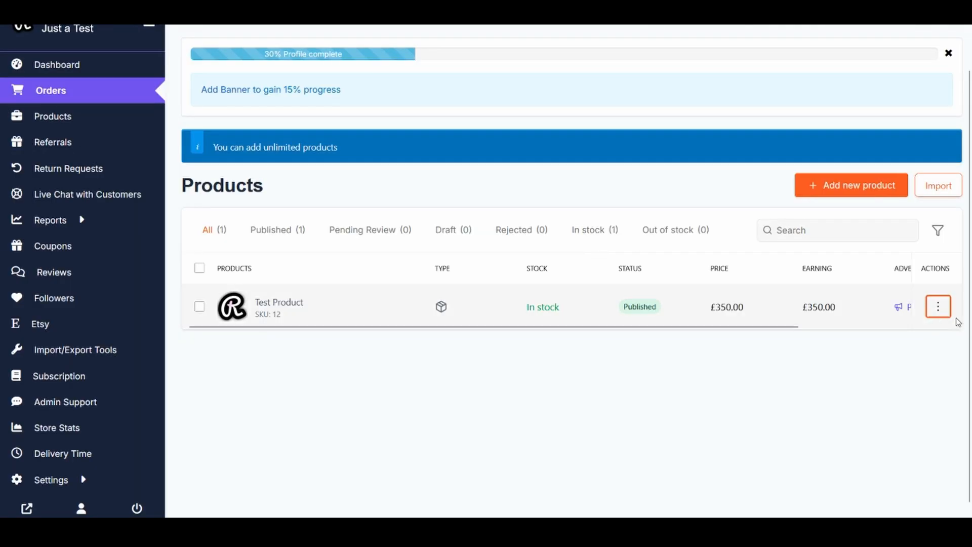
- Duplicate Test Product in the product list
{"action": "left_click", "coordinate": [937, 306]}
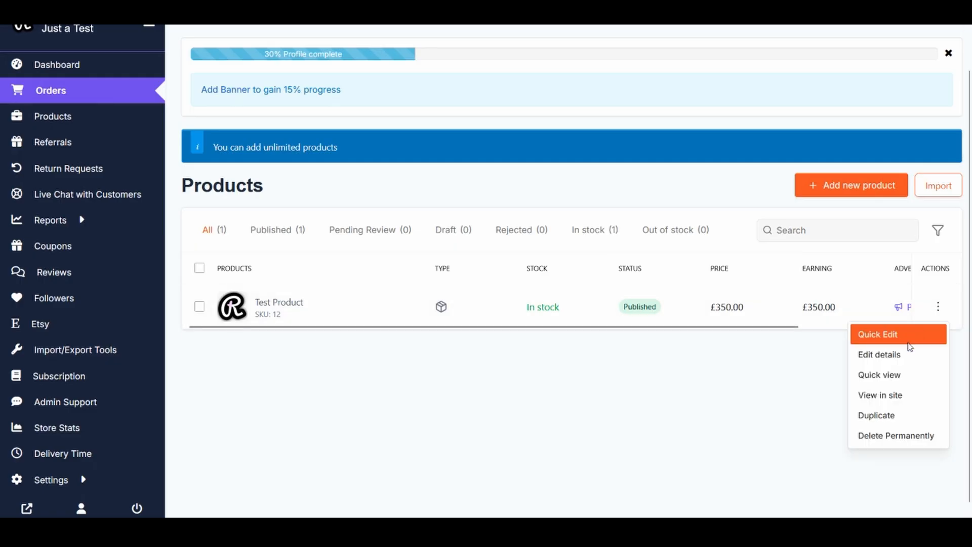
{"action": "left_click", "coordinate": [883, 416]}
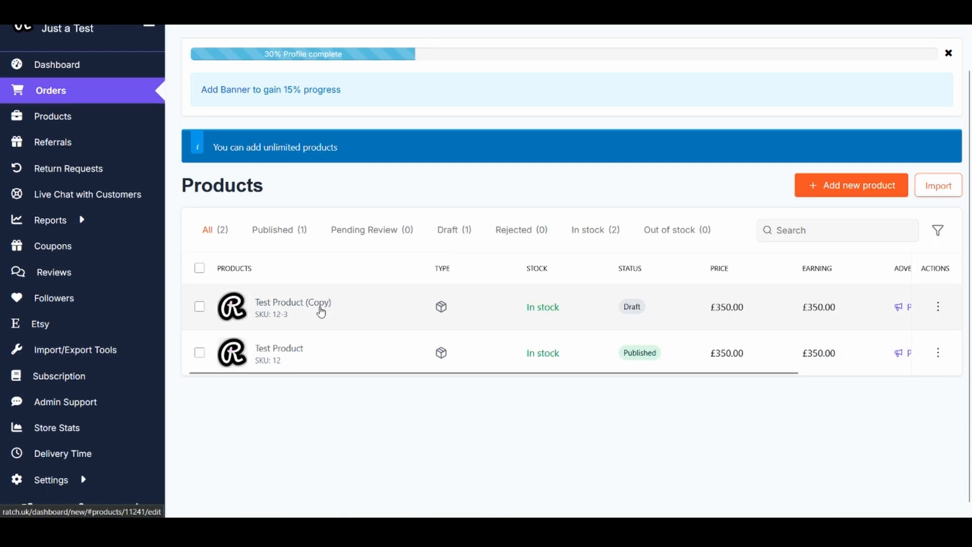
- Start permanently deleting the original Test Product
{"action": "left_click", "coordinate": [937, 352]}
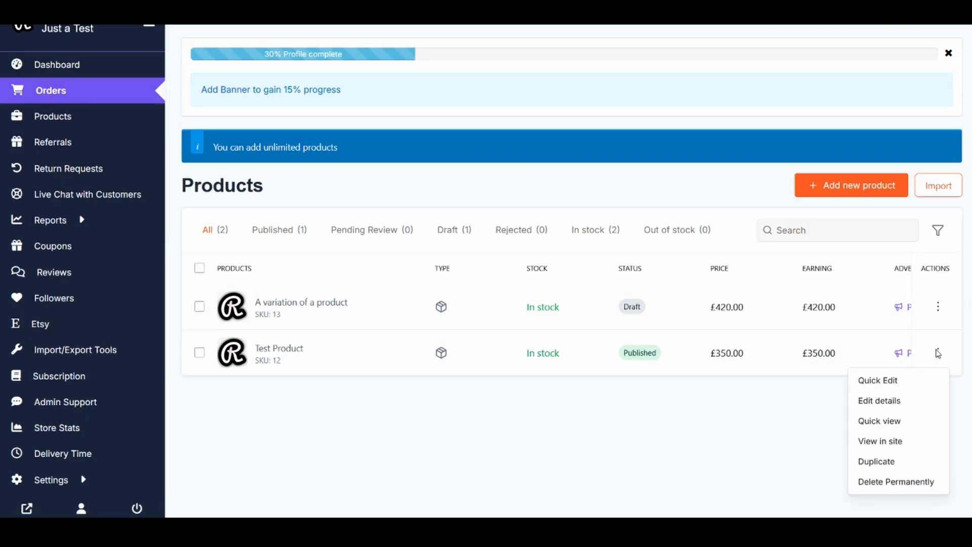
{"action": "left_click", "coordinate": [881, 480]}
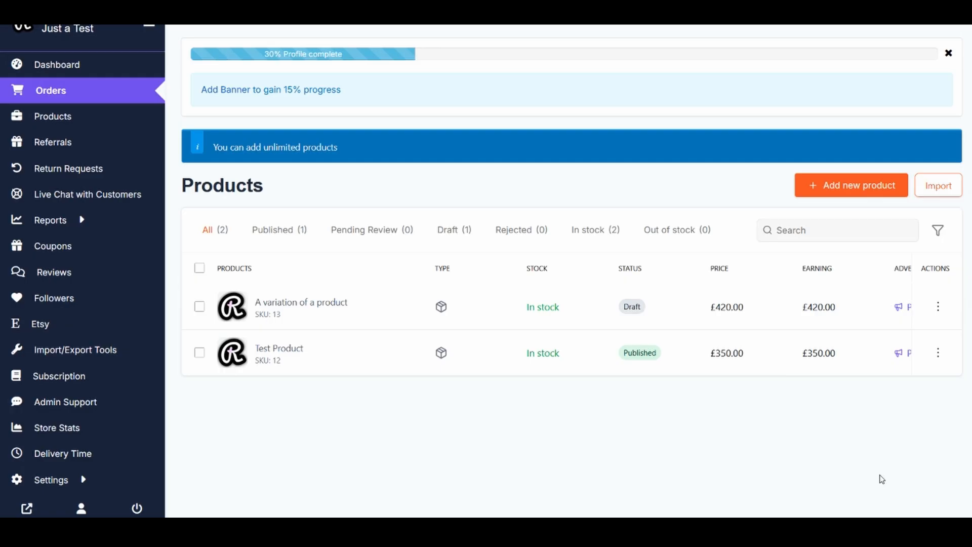